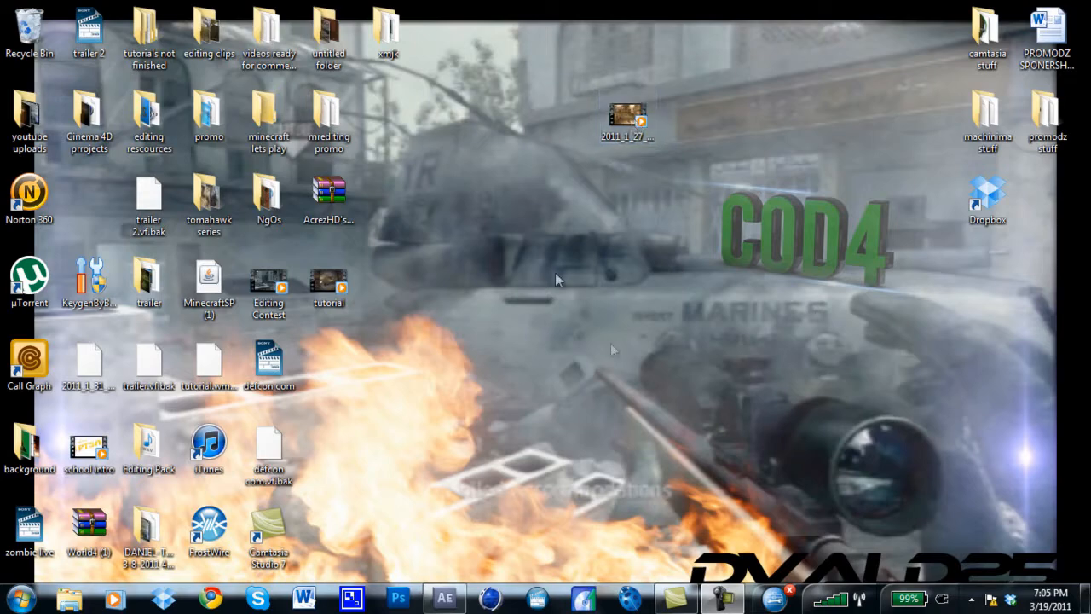
Switch to Adobe After Effects
{"action": "left_click", "coordinate": [443, 601]}
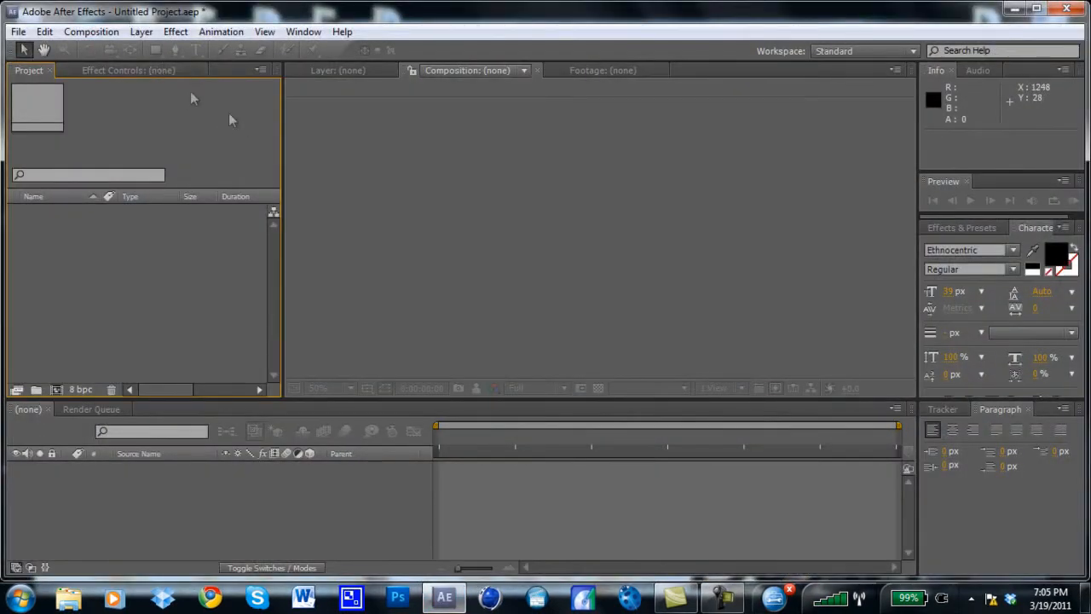
{"action": "left_click", "coordinate": [23, 49]}
{"action": "left_click", "coordinate": [18, 31]}
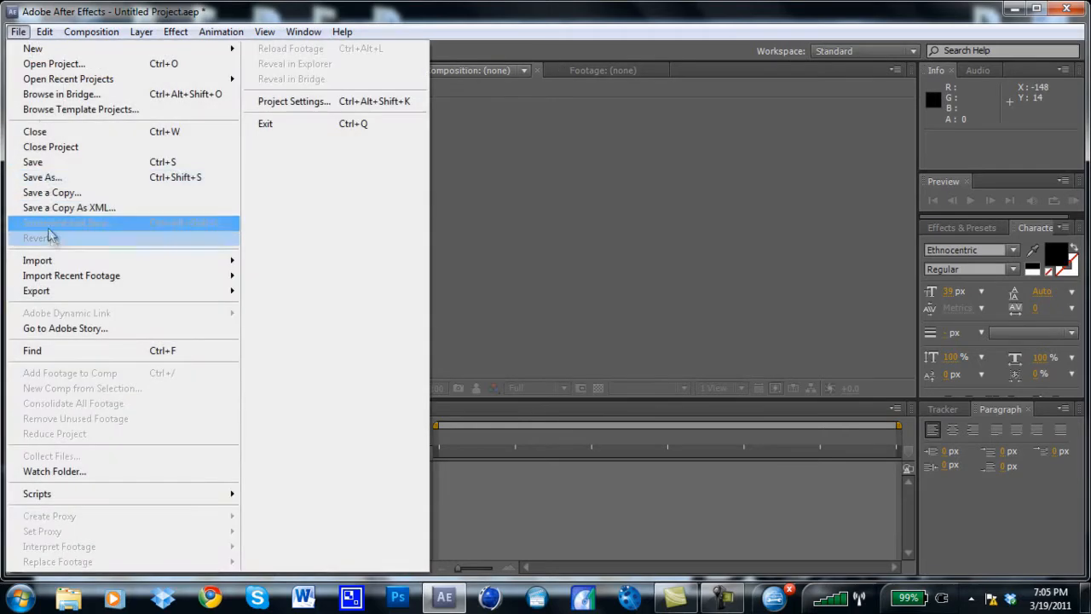
{"action": "mouse_move", "coordinate": [59, 262]}
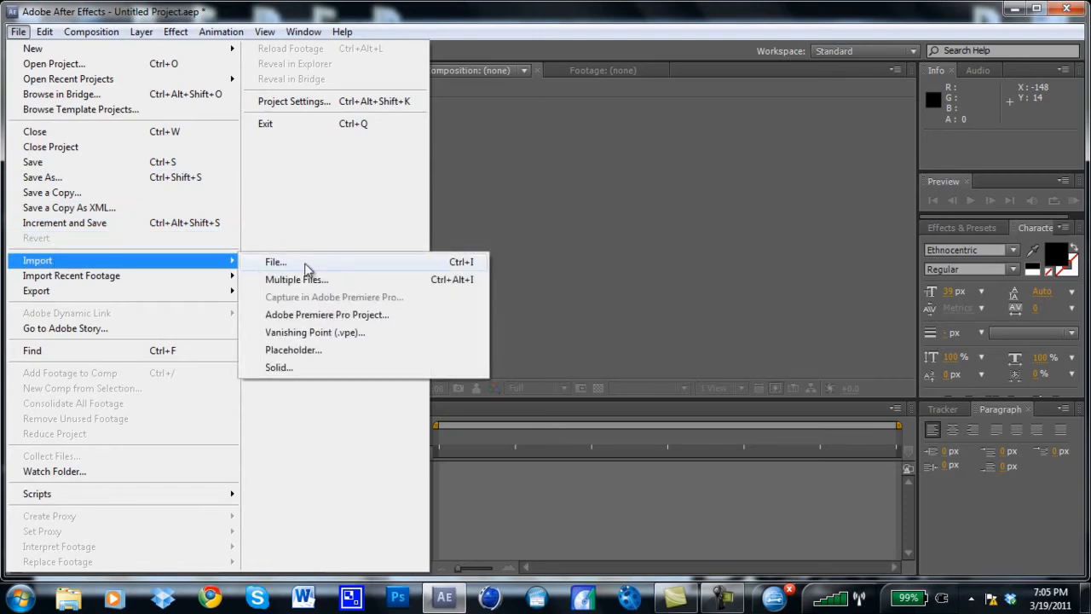
{"action": "left_click", "coordinate": [383, 28]}
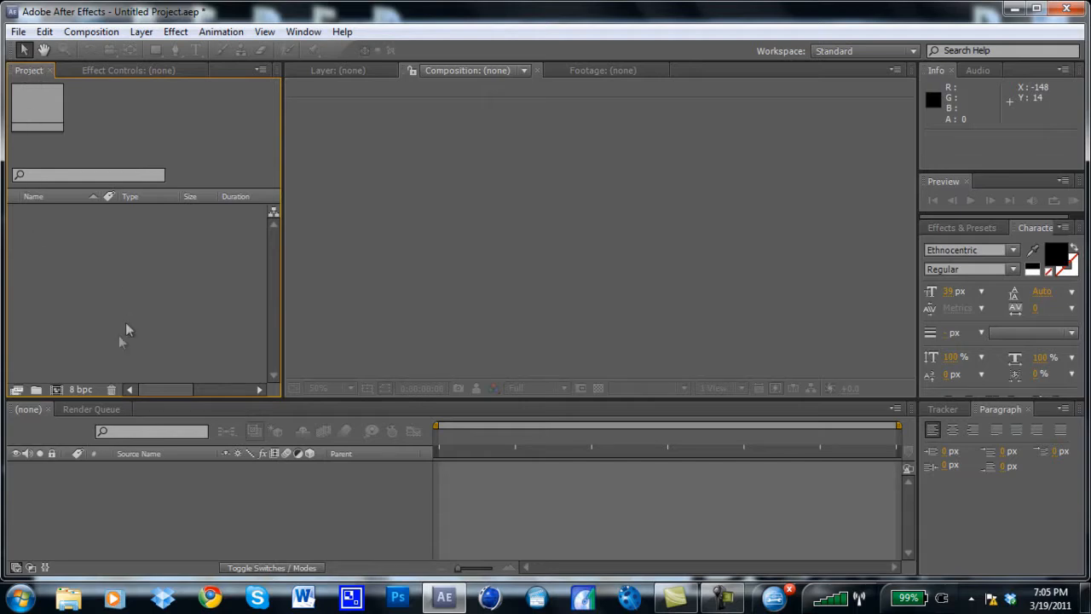
Import the video clip 2011_1_27_19_9_14 from the Desktop as footage
{"action": "double_click", "coordinate": [56, 246]}
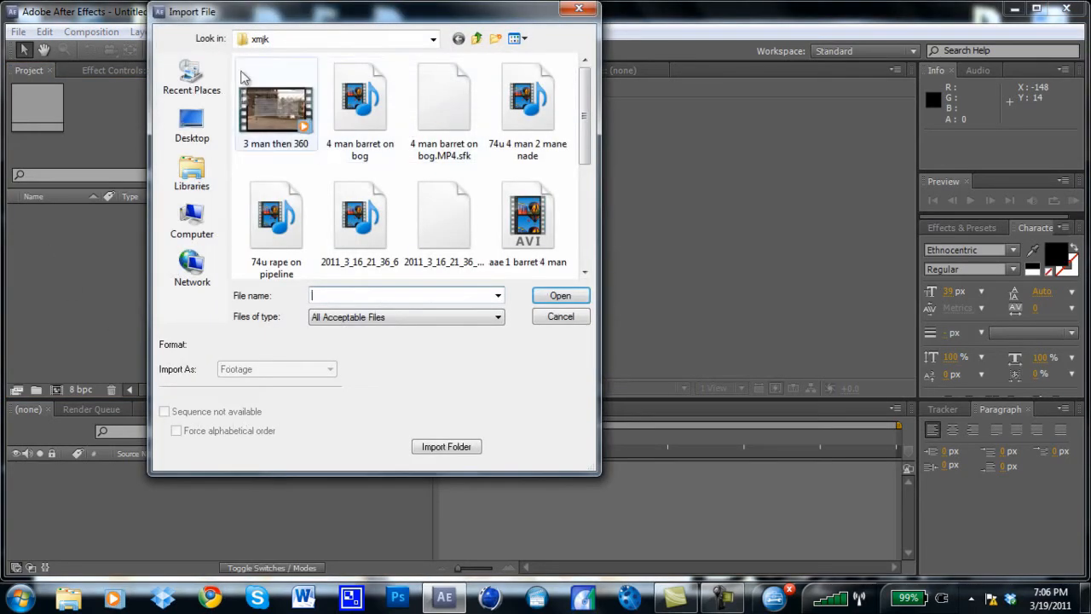
{"action": "left_click", "coordinate": [195, 126]}
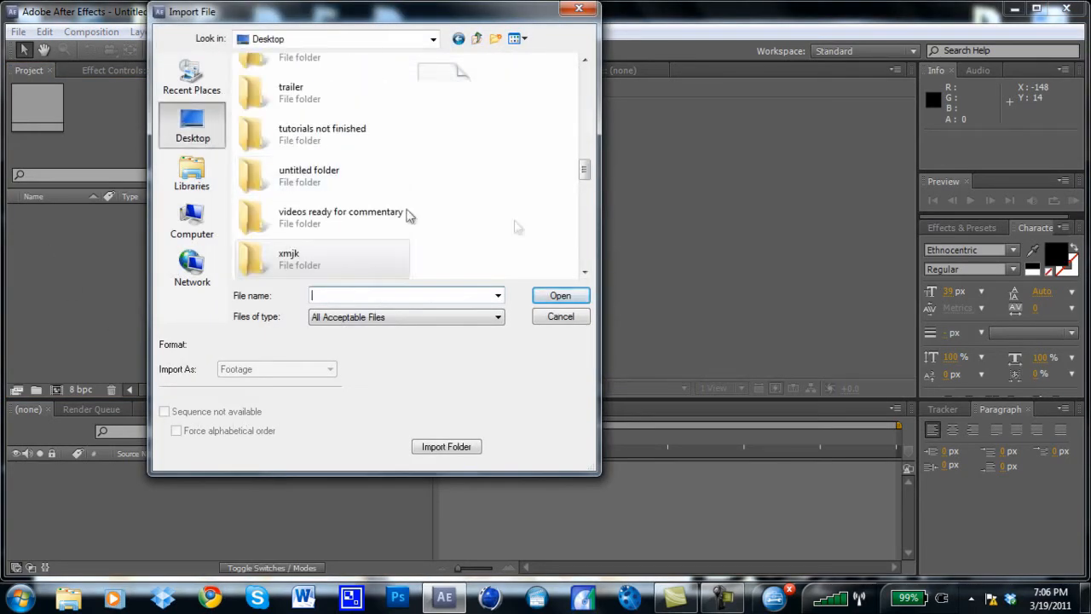
{"action": "left_click_drag", "start_coordinate": [584, 167], "coordinate": [586, 196]}
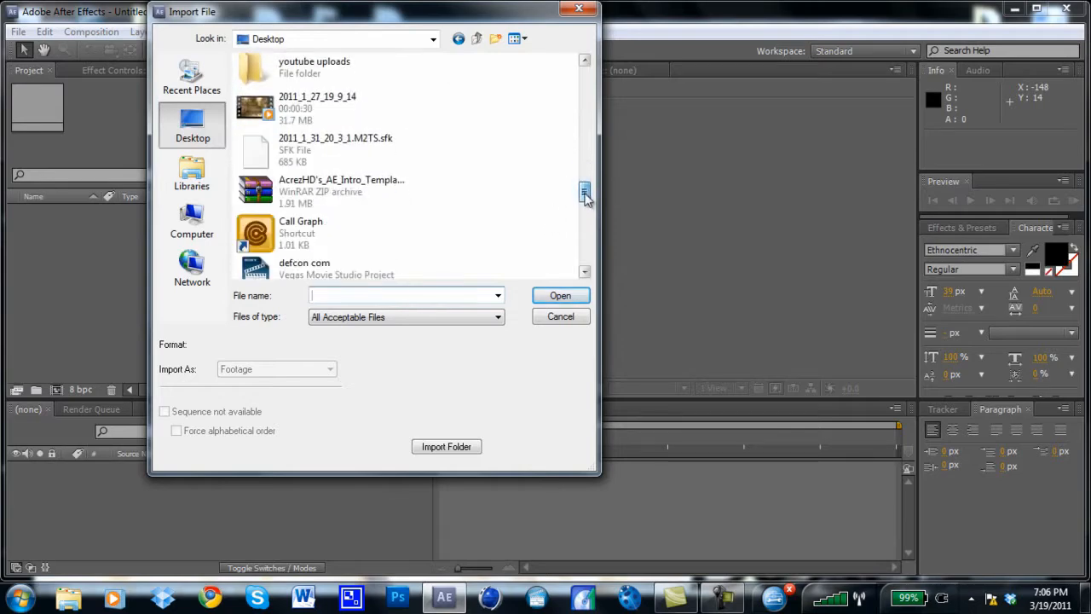
{"action": "left_click", "coordinate": [285, 103]}
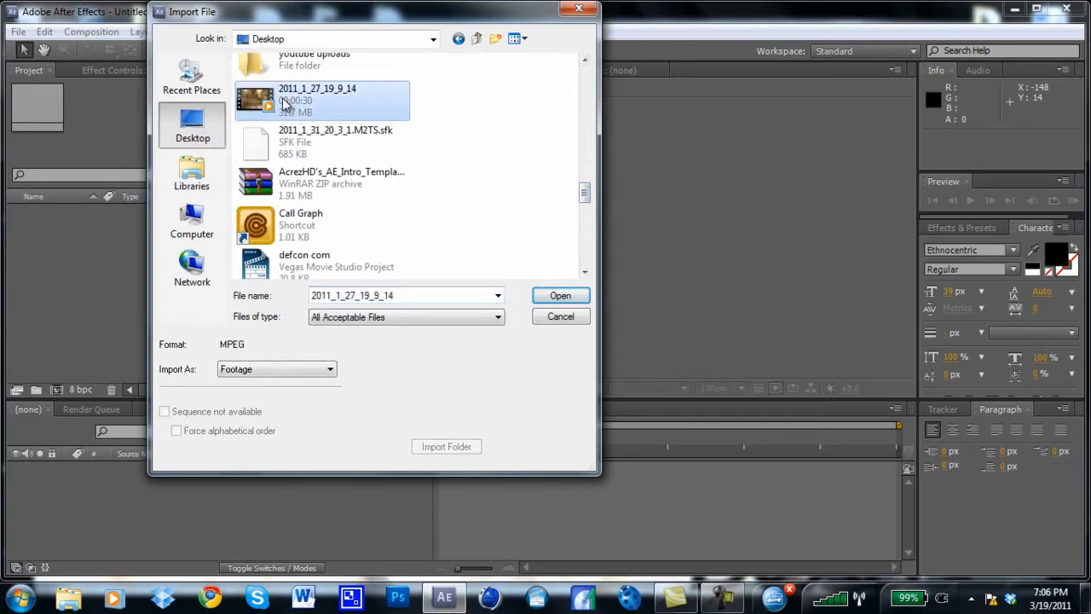
{"action": "left_click", "coordinate": [558, 298]}
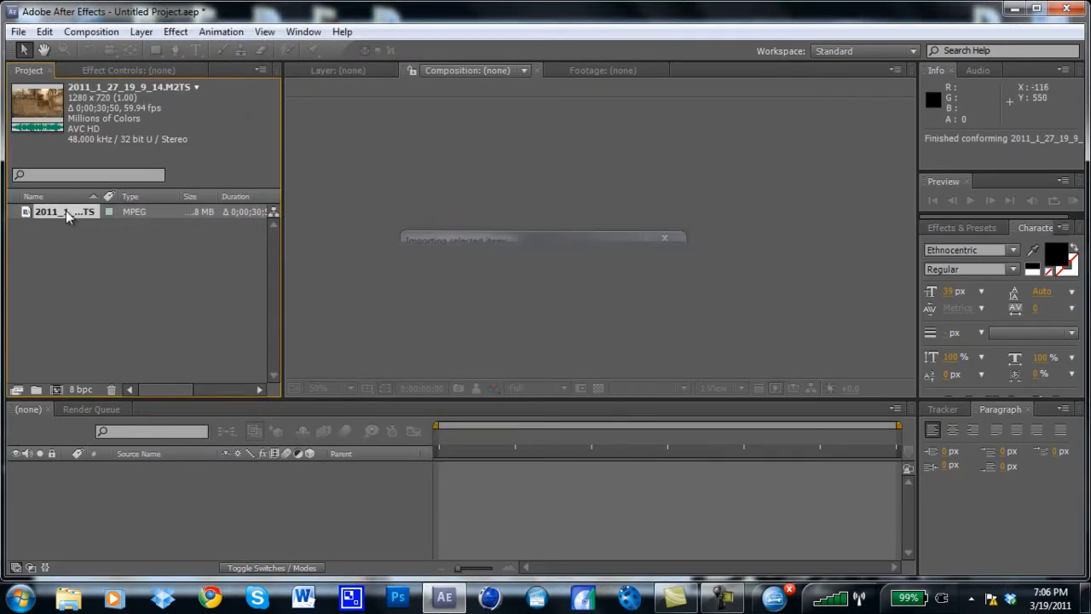
Create a composition from the imported clip and add a null object layer above it
{"action": "left_click_drag", "start_coordinate": [66, 211], "coordinate": [59, 486]}
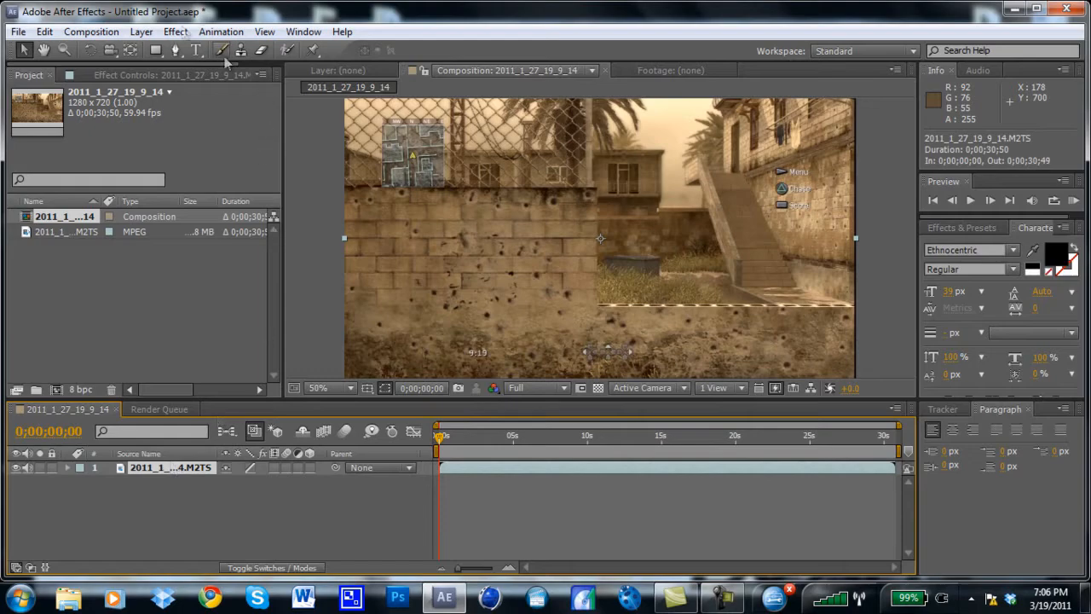
{"action": "left_click", "coordinate": [175, 32]}
{"action": "mouse_move", "coordinate": [141, 34]}
{"action": "mouse_move", "coordinate": [175, 49]}
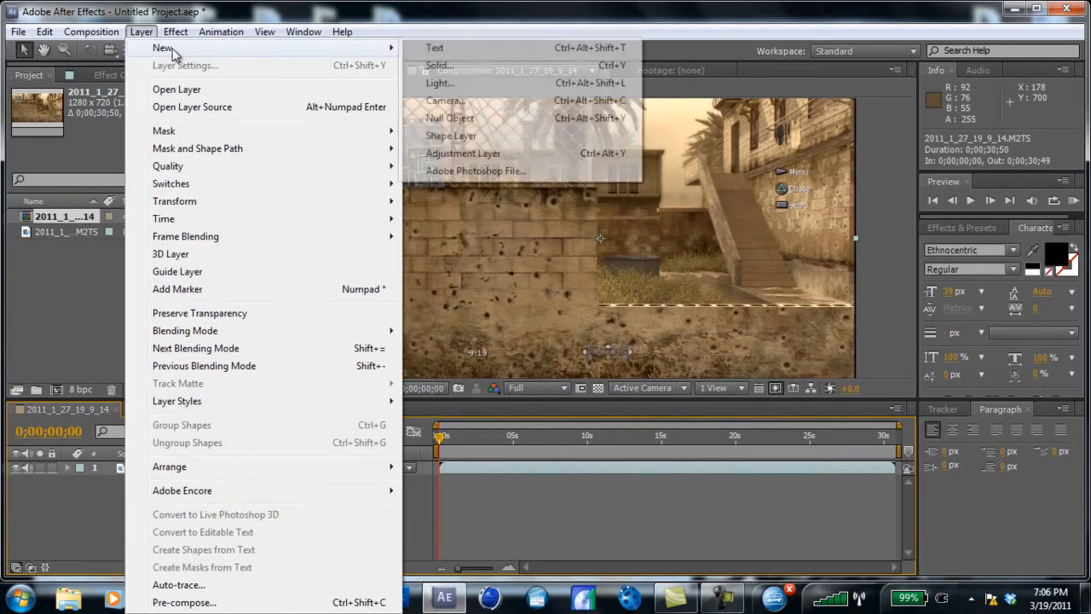
{"action": "left_click", "coordinate": [447, 118]}
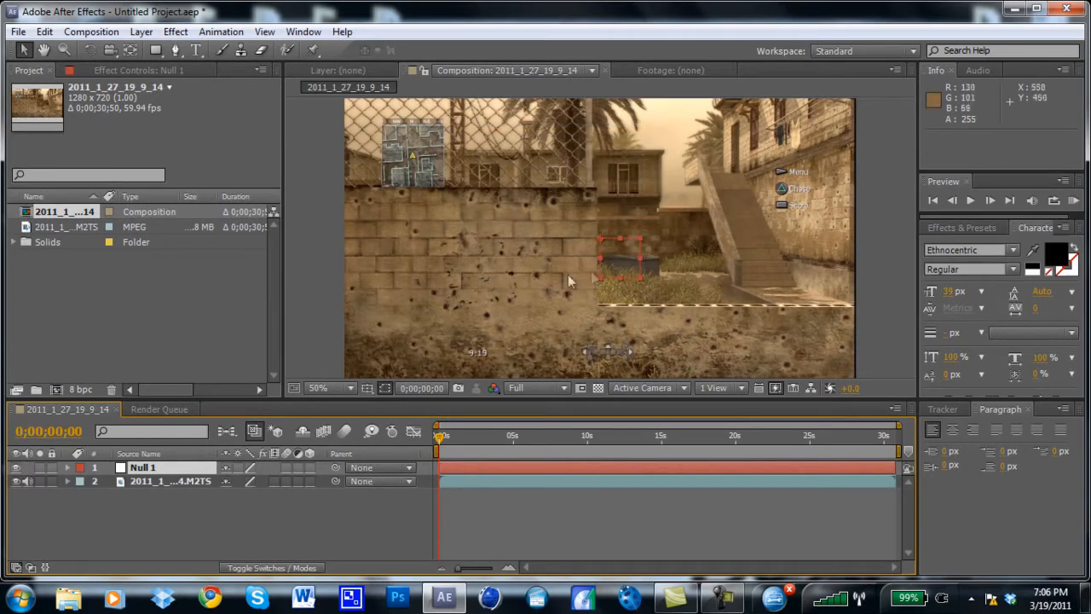
Add a two-node camera layer with the 50mm preset to the composition
{"action": "left_click", "coordinate": [141, 33]}
{"action": "mouse_move", "coordinate": [256, 51]}
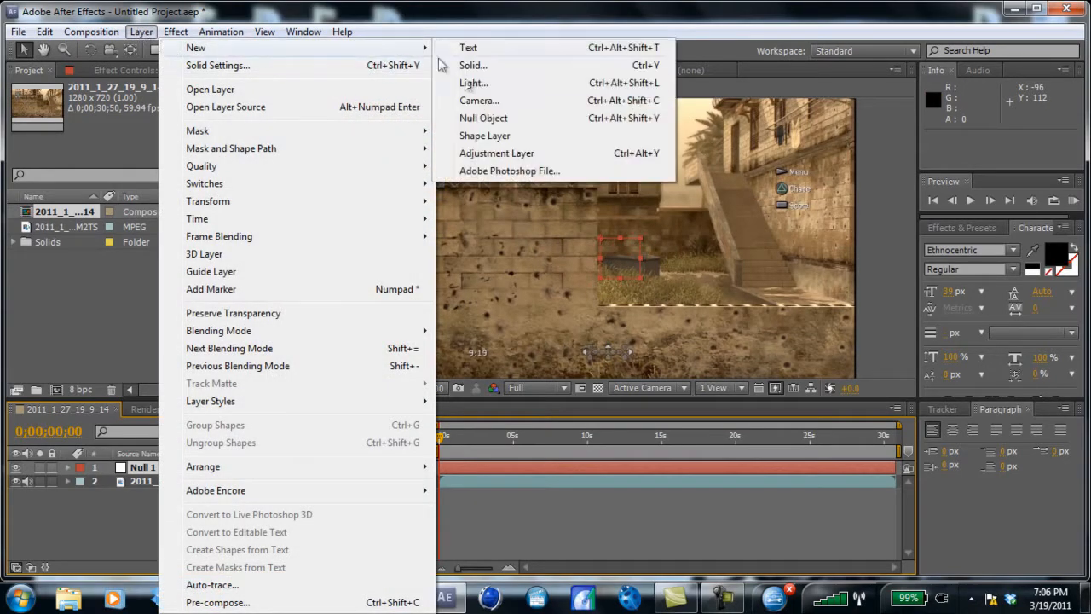
{"action": "left_click", "coordinate": [477, 101]}
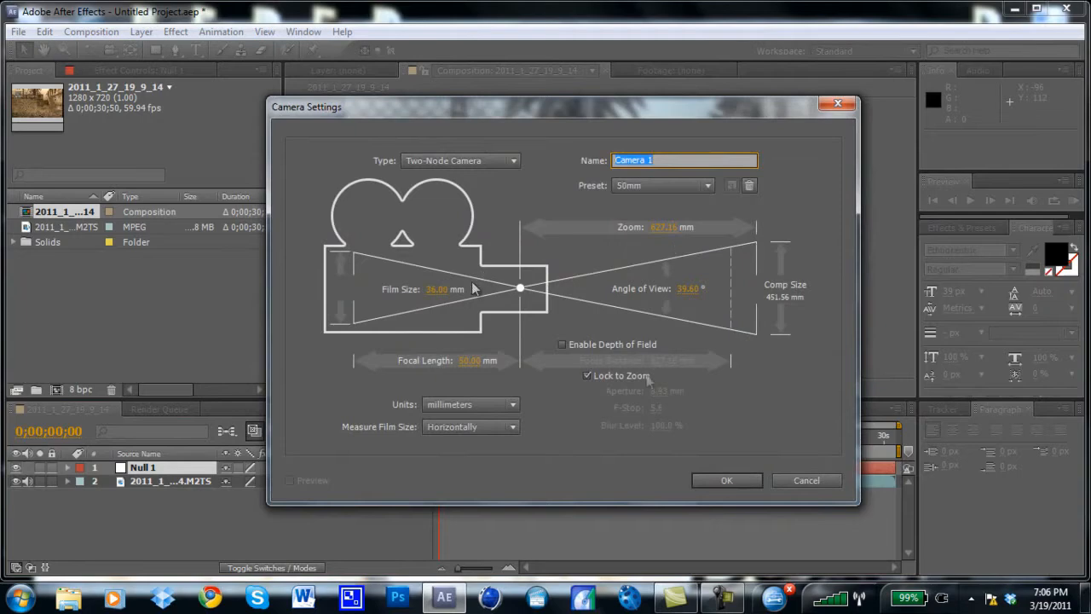
{"action": "left_click", "coordinate": [725, 480]}
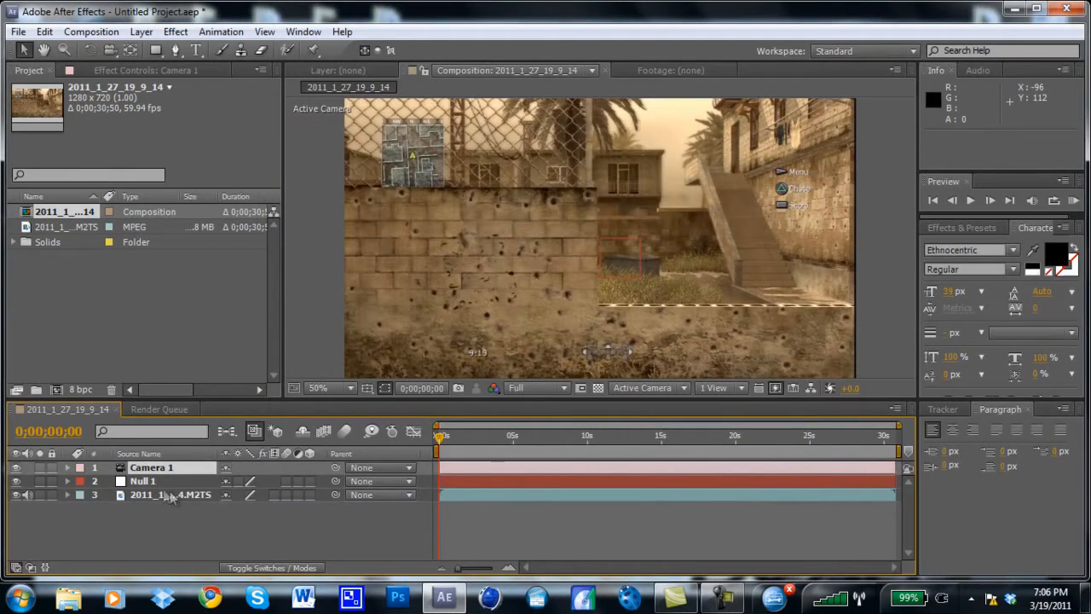
Add the expression wiggle(5,30) to the camera layer's Position property
{"action": "left_click", "coordinate": [153, 471]}
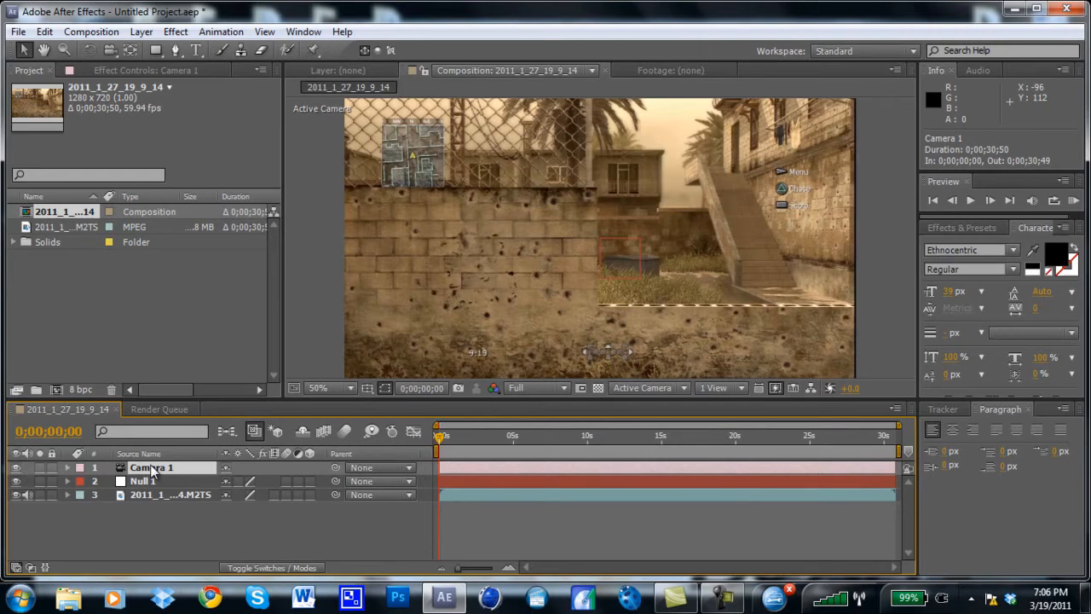
{"action": "key", "text": "p"}
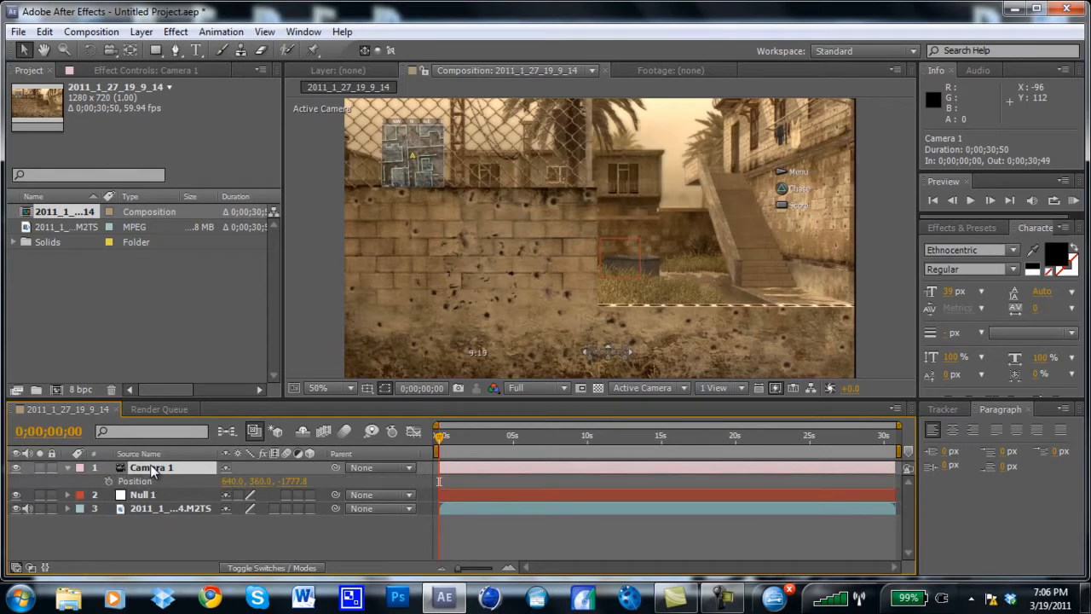
{"action": "left_click", "coordinate": [108, 481], "text": "alt"}
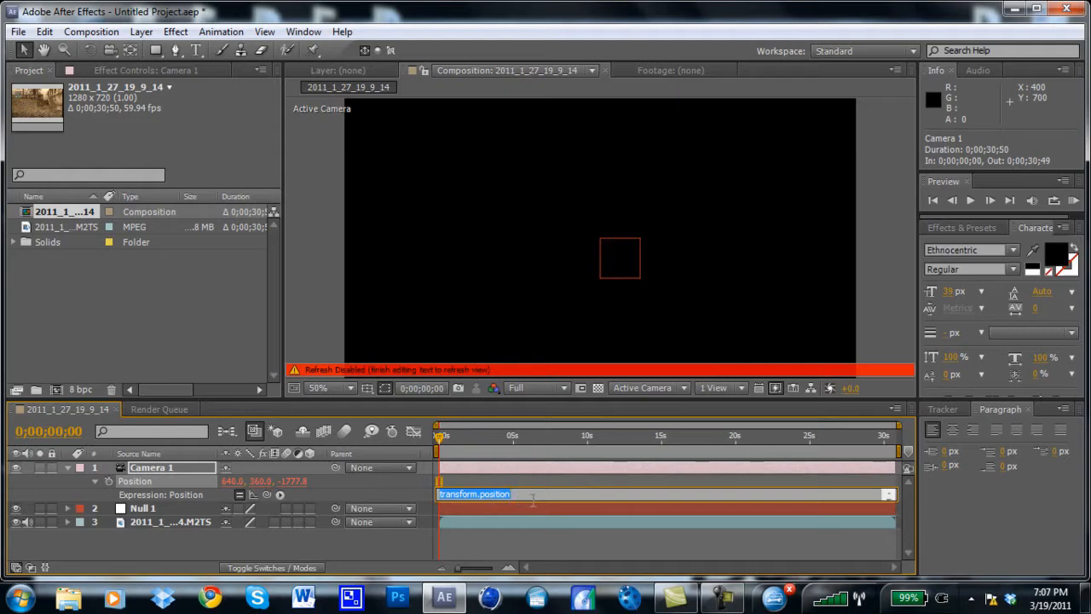
{"action": "key", "text": "BackSpace"}
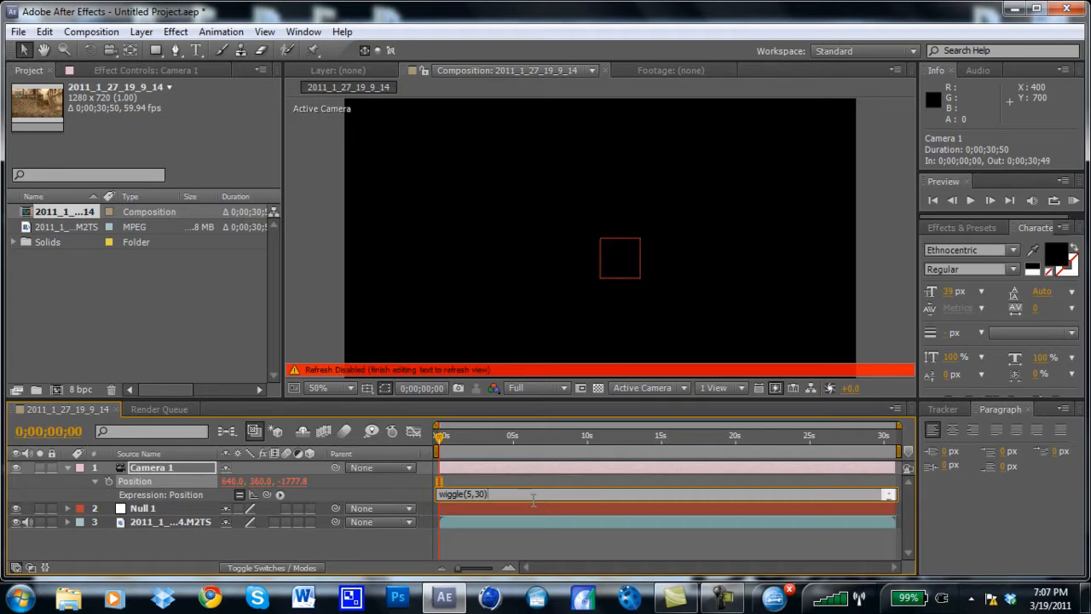
{"action": "key", "text": "Return"}
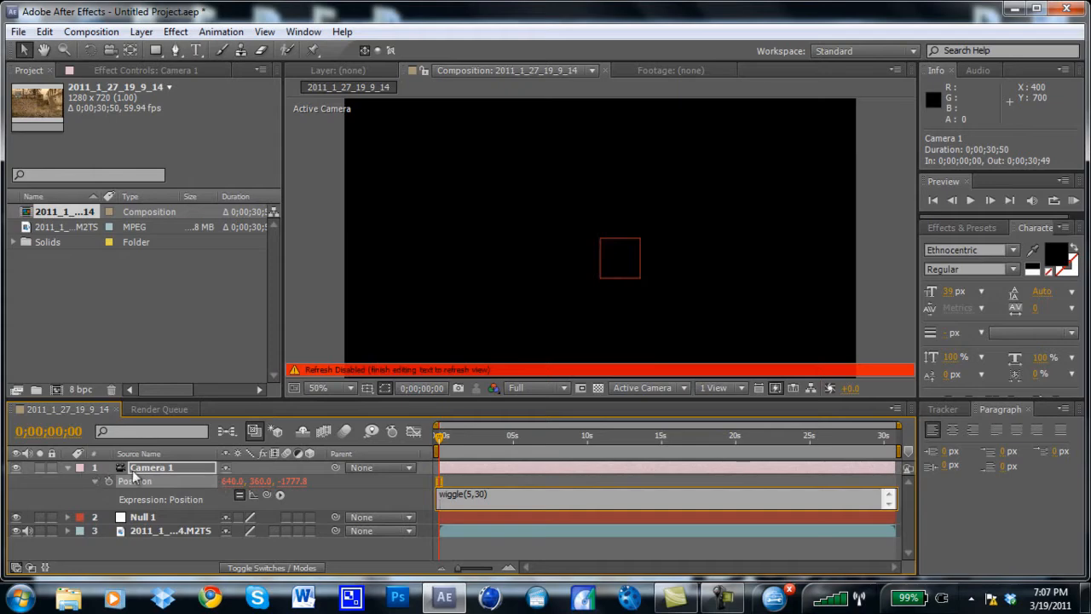
{"action": "left_click", "coordinate": [149, 547]}
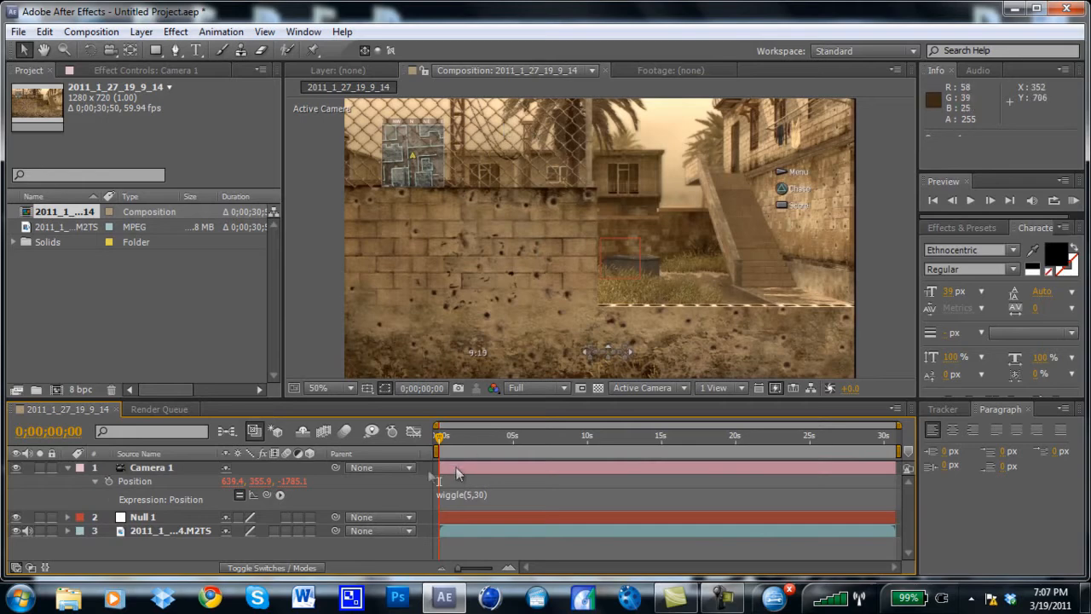
Collapse the camera layer's properties, then parent the null object to the camera and the video clip to the null object
{"action": "left_click", "coordinate": [157, 518]}
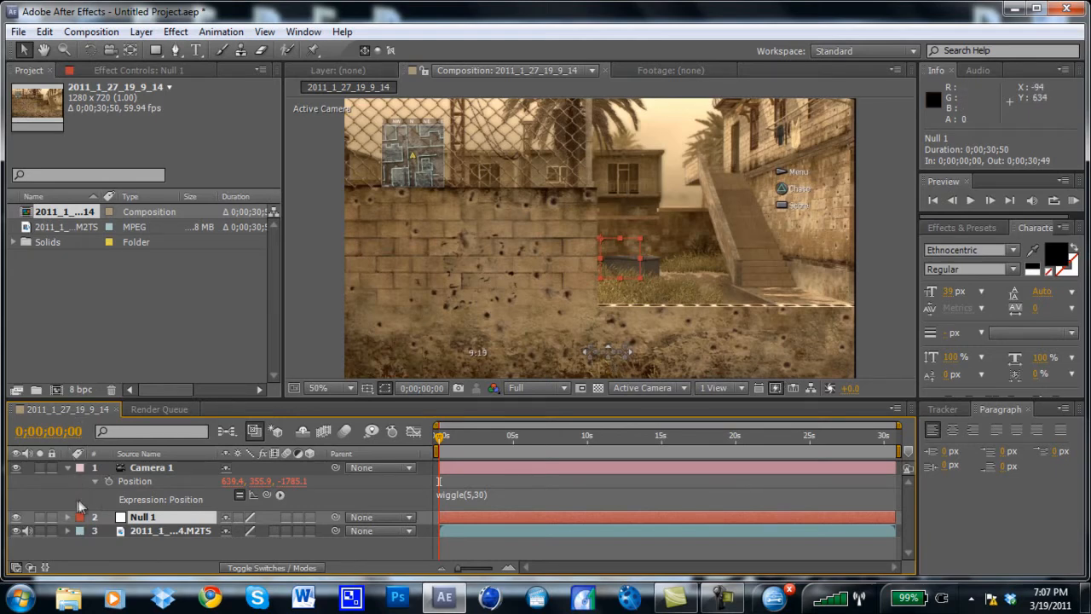
{"action": "left_click", "coordinate": [67, 468]}
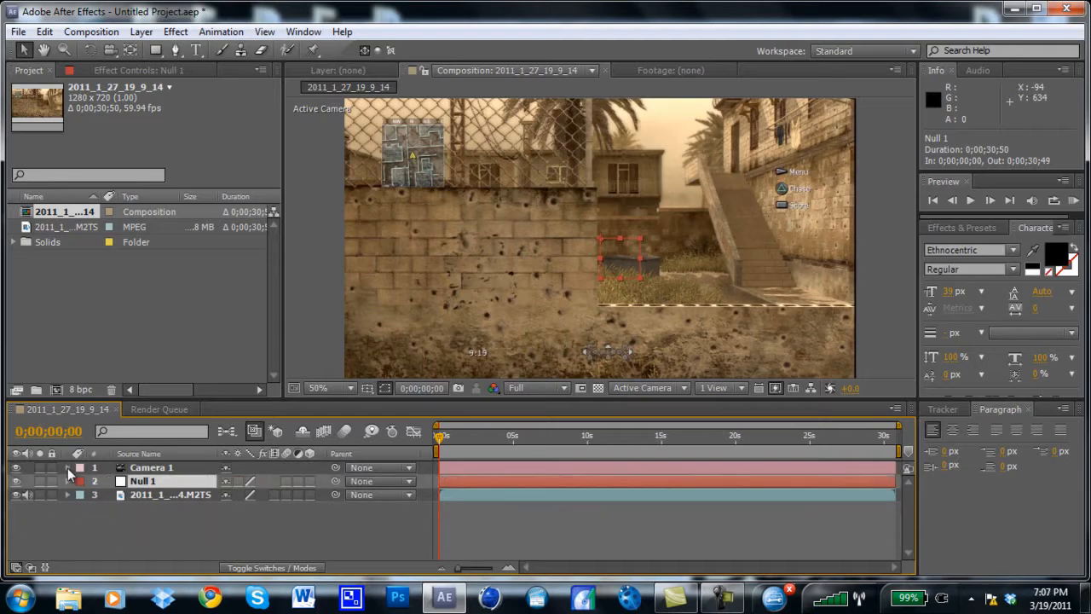
{"action": "left_click", "coordinate": [146, 515]}
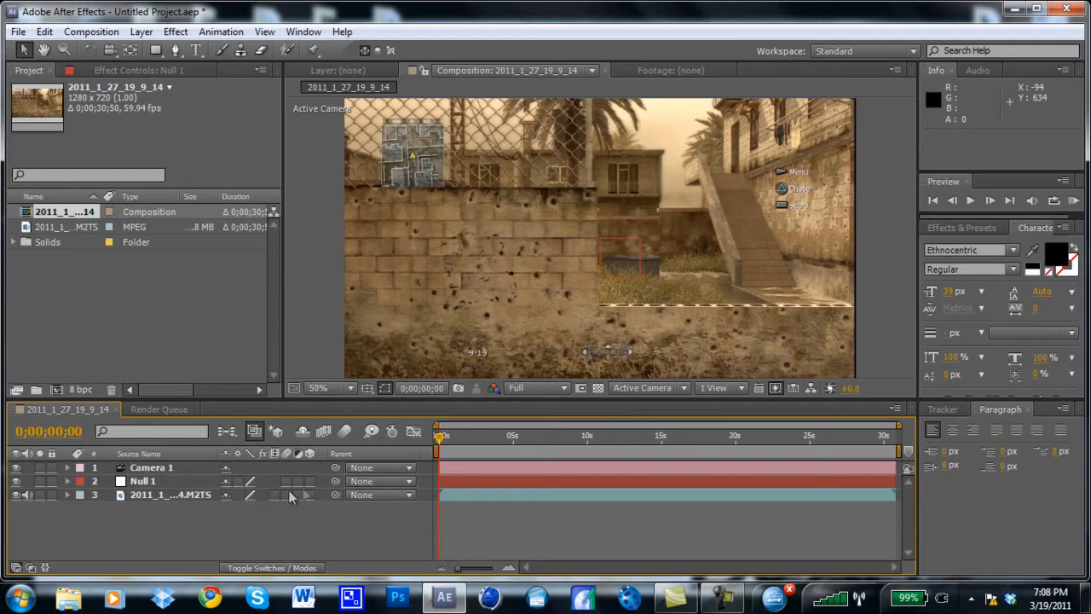
{"action": "left_click_drag", "start_coordinate": [335, 485], "coordinate": [146, 475]}
{"action": "left_click_drag", "start_coordinate": [263, 492], "coordinate": [139, 483]}
Play a preview of the camera shake, then stop it and return to the first frame
{"action": "left_click", "coordinate": [970, 200]}
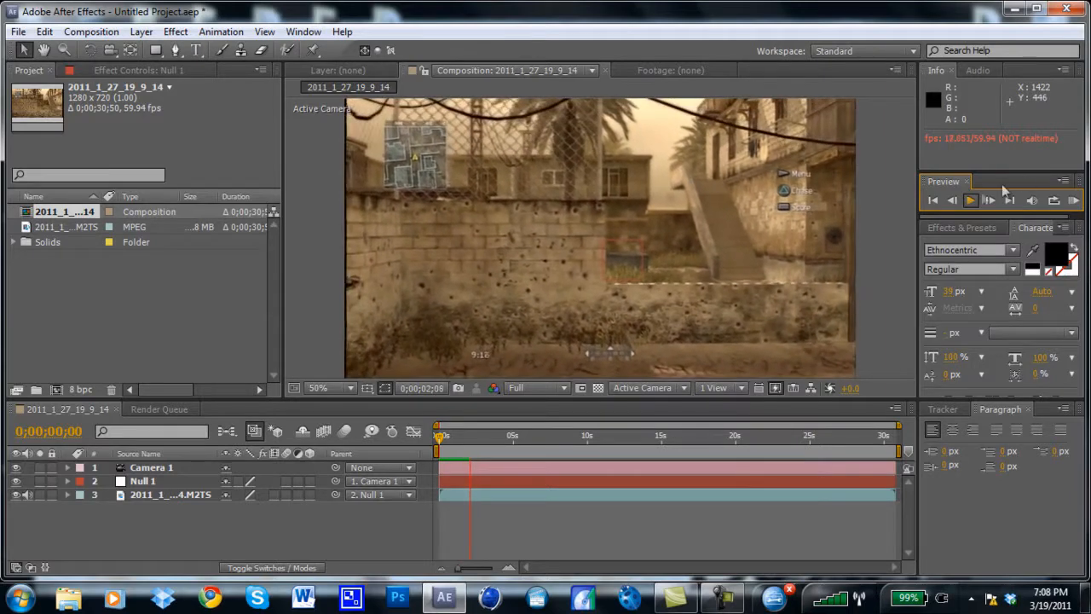
{"action": "key", "text": "space"}
{"action": "left_click", "coordinate": [933, 201]}
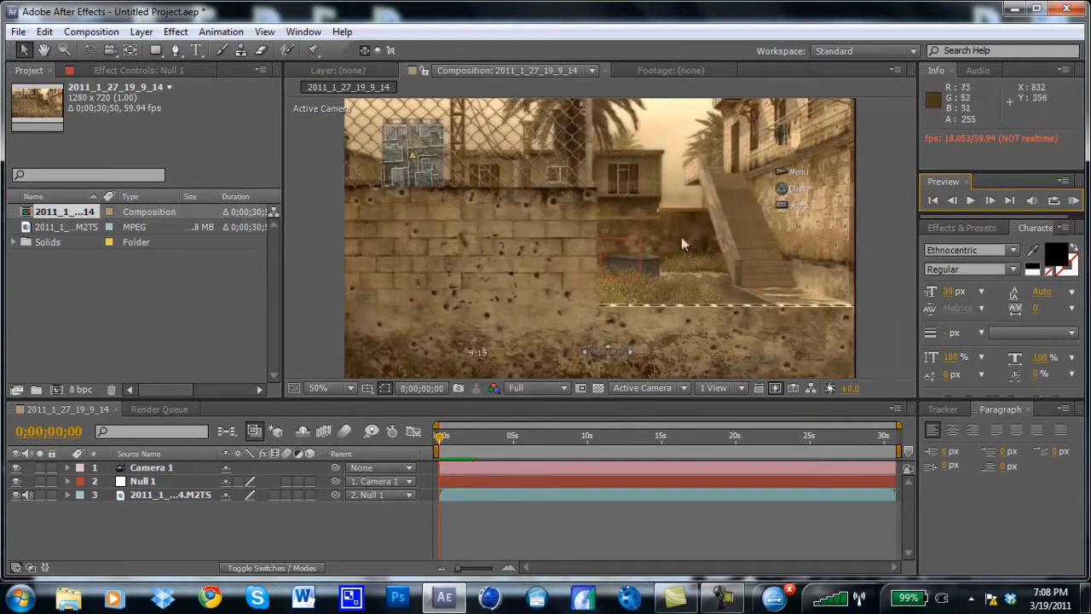
Scale the video clip up to about 105% width and 113% height so it extends past the composition frame
{"action": "scroll", "coordinate": [680, 236], "scroll_direction": "down", "scroll_amount": 1}
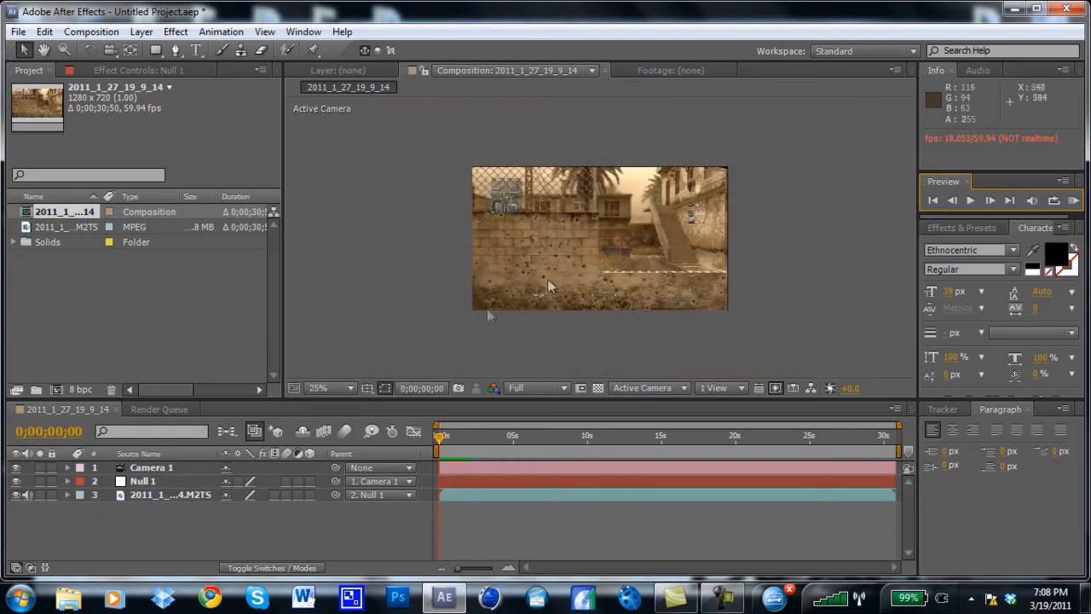
{"action": "left_click", "coordinate": [143, 494]}
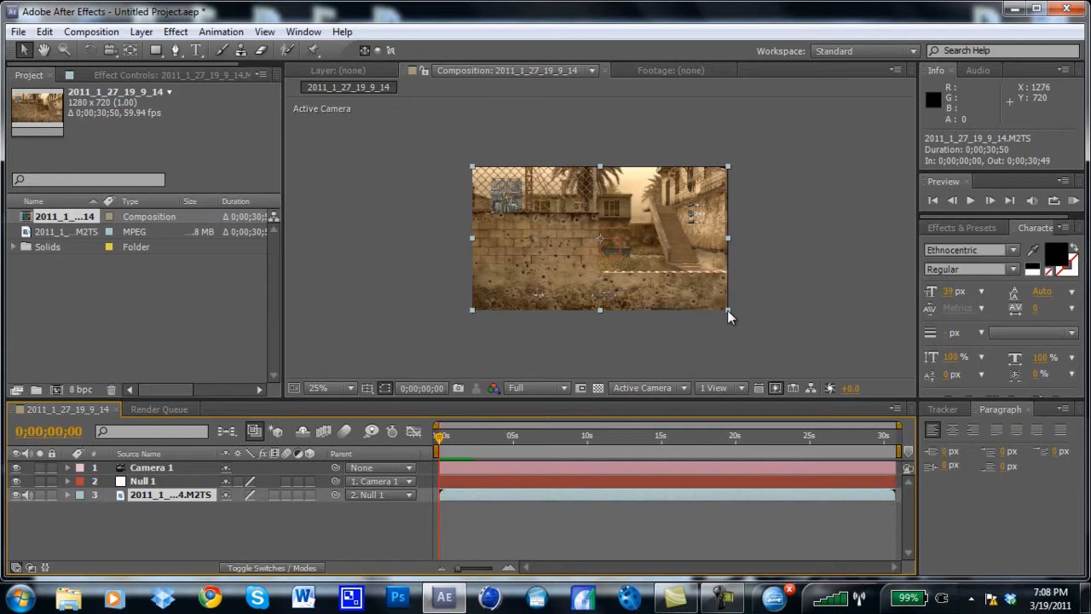
{"action": "left_click_drag", "start_coordinate": [726, 310], "coordinate": [736, 321]}
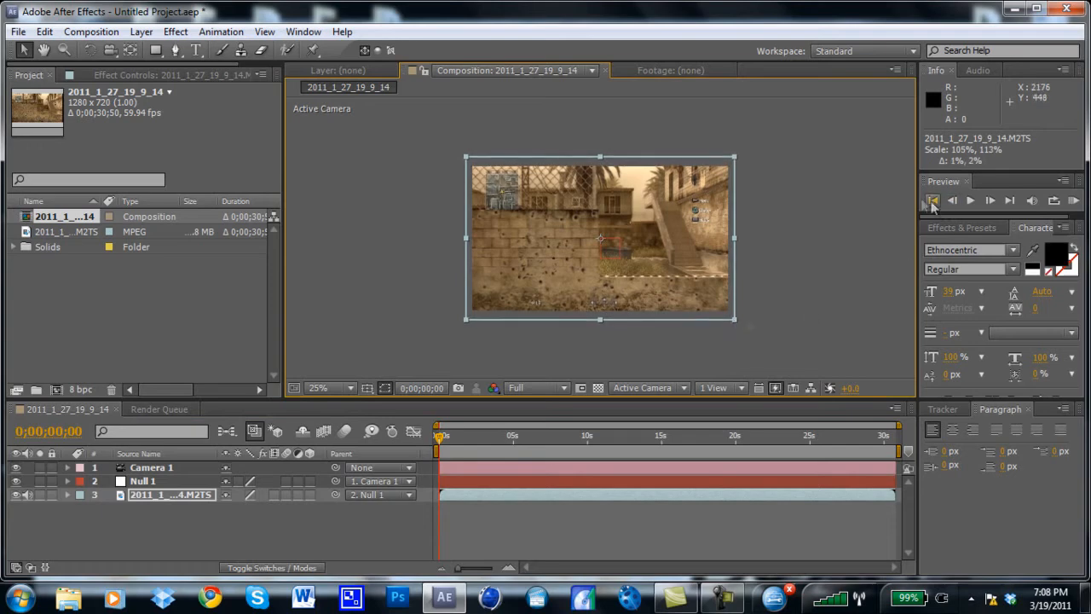
{"action": "scroll", "coordinate": [597, 245], "scroll_direction": "up", "scroll_amount": 2}
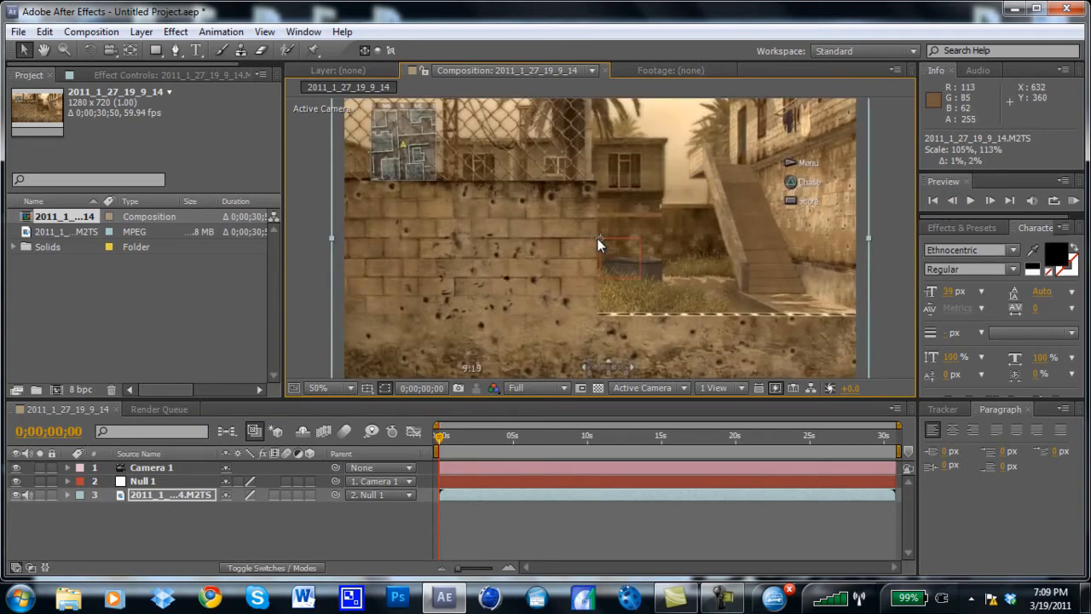
Preview the shake on the enlarged clip and stop playback a few seconds in
{"action": "left_click", "coordinate": [350, 389]}
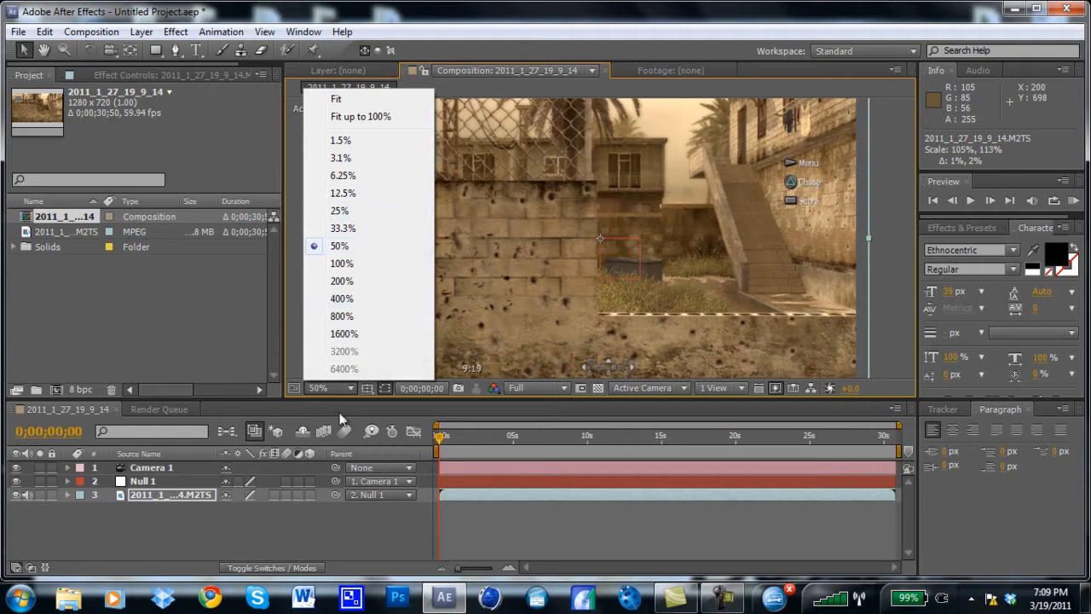
{"action": "left_click", "coordinate": [348, 388]}
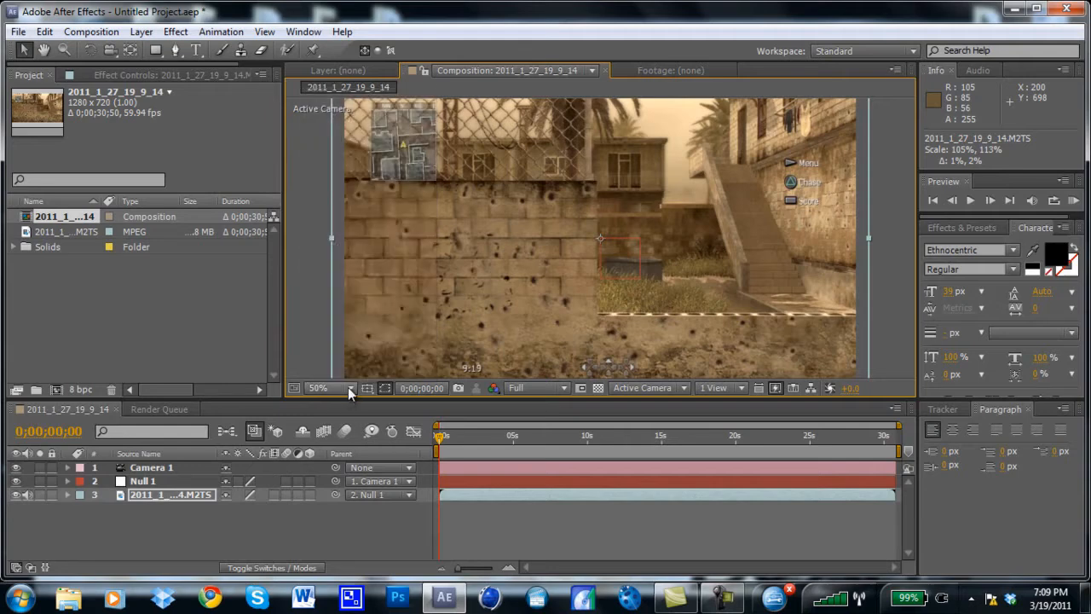
{"action": "left_click", "coordinate": [969, 201]}
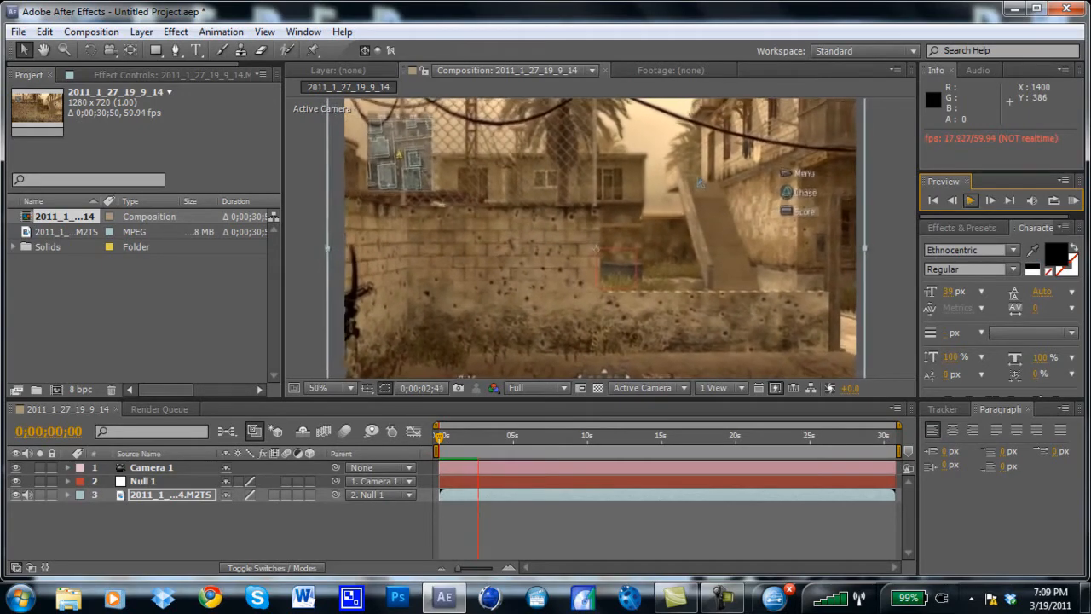
{"action": "left_click", "coordinate": [971, 201]}
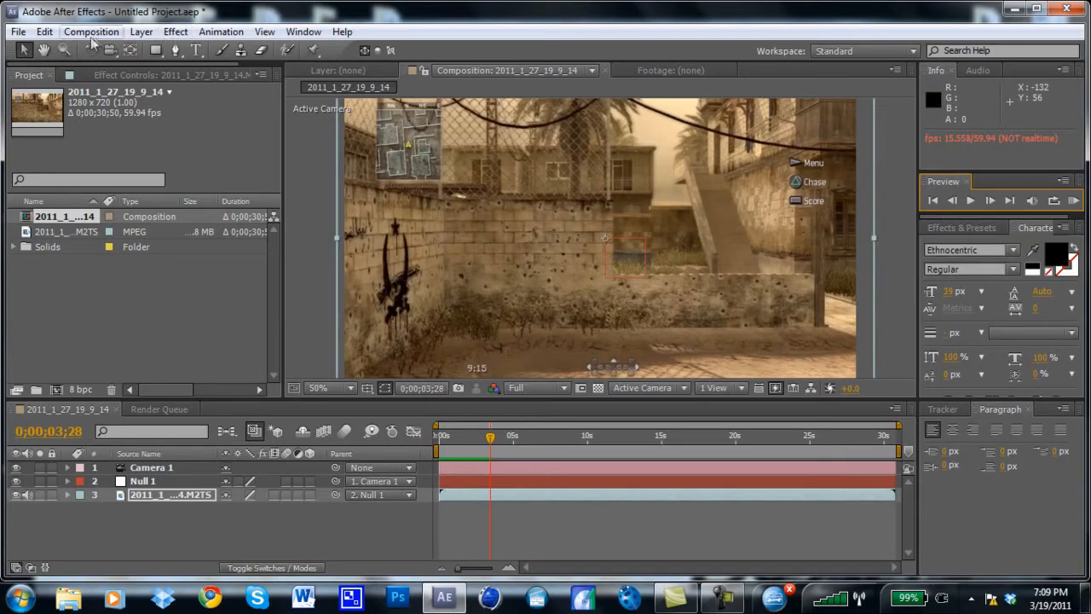
Apply the Gamma/Pedestal/Gain effect to the video clip with green gain 1.1, blue gamma 1.2, blue pedestal 0.1 and blue gain 0.9
{"action": "left_click", "coordinate": [139, 495]}
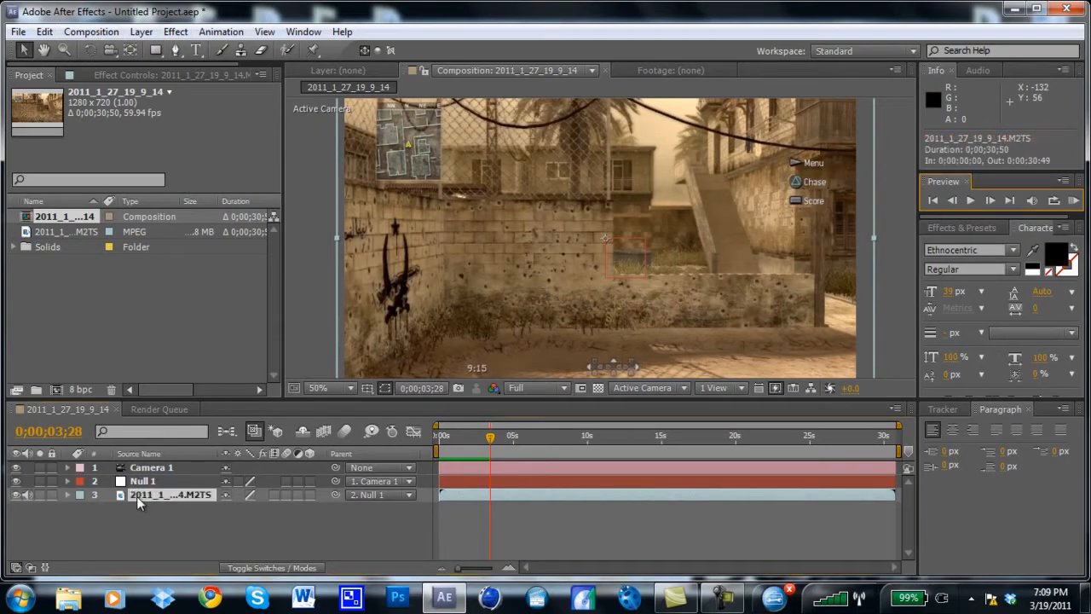
{"action": "left_click", "coordinate": [176, 32]}
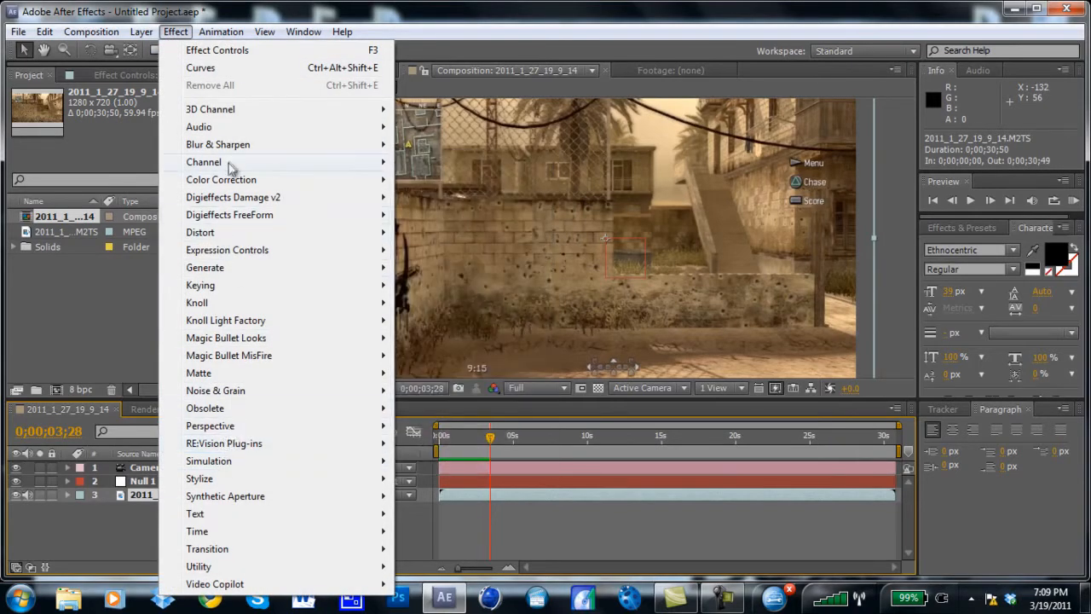
{"action": "mouse_move", "coordinate": [230, 185]}
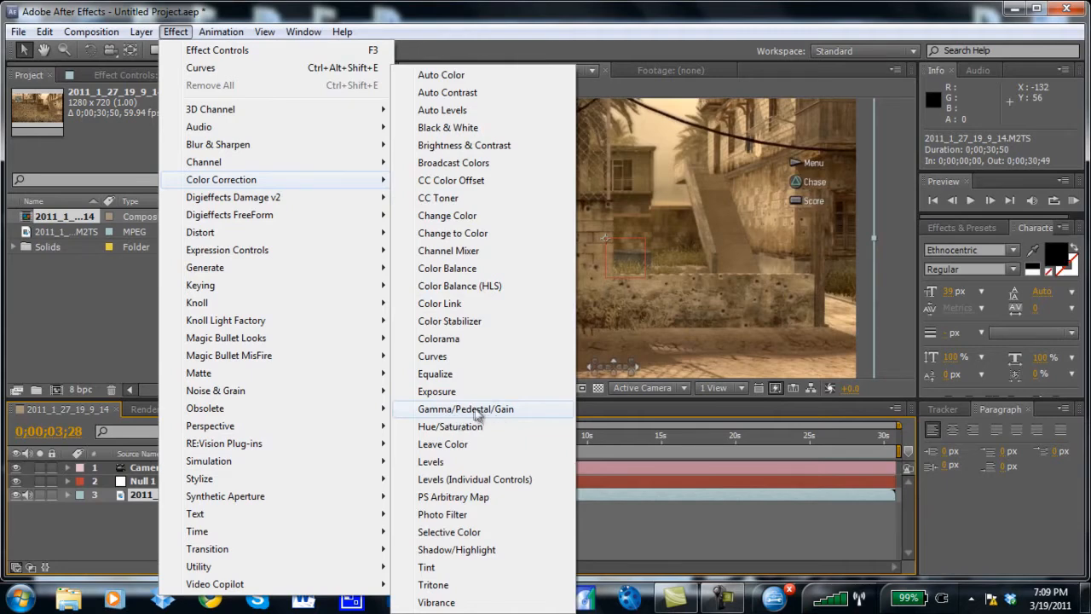
{"action": "left_click", "coordinate": [474, 410]}
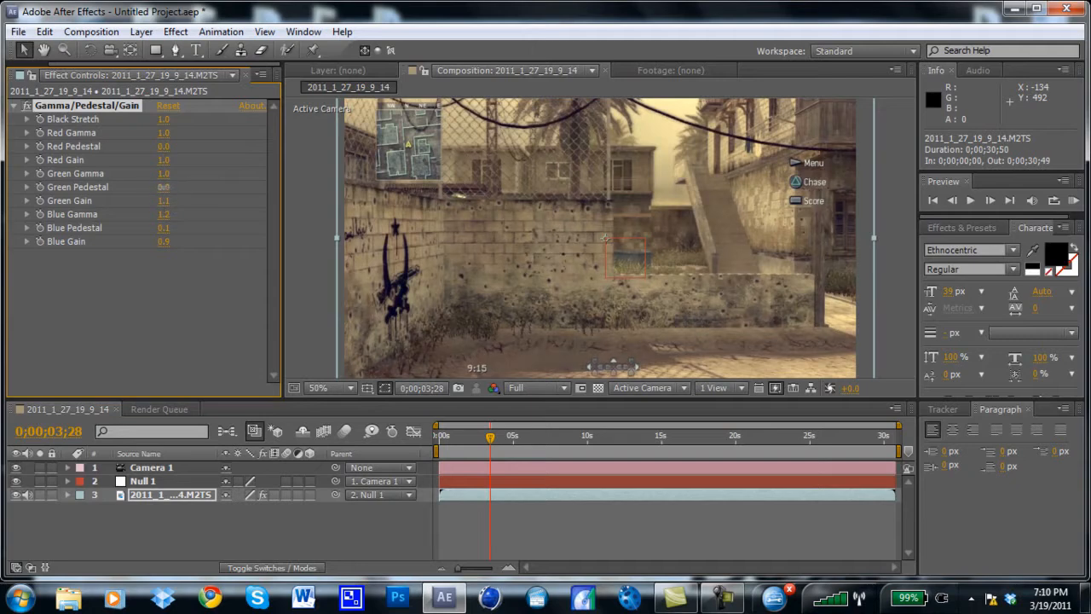
Set red gamma to 1.2, red pedestal to -0.1, red gain to 1.1, green gamma to 0.9 and green pedestal to 0.1, and collapse the effect
{"action": "left_click_drag", "start_coordinate": [162, 187], "coordinate": [171, 196]}
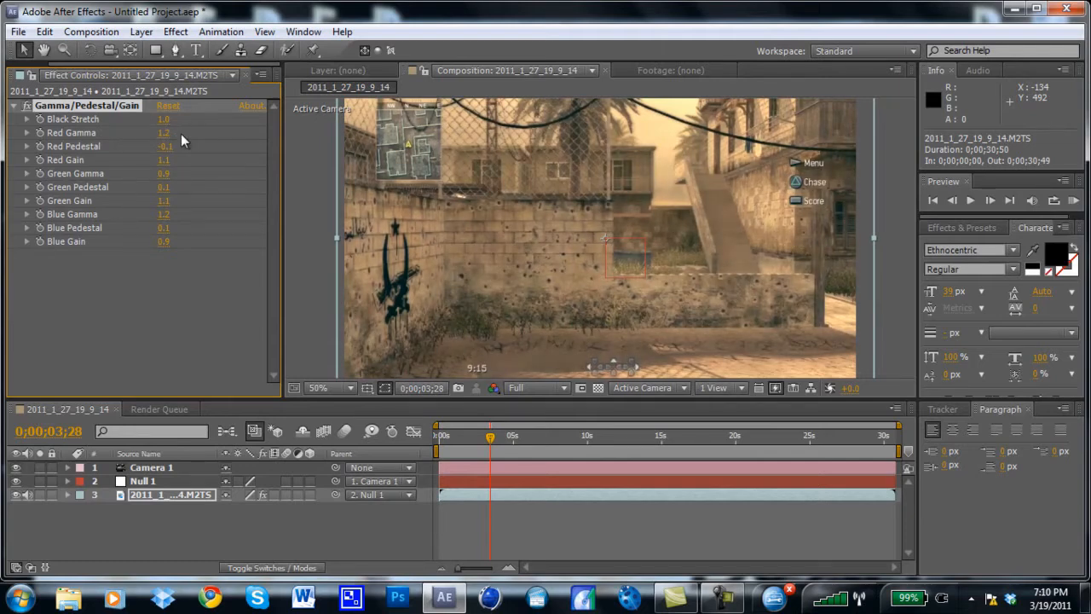
{"action": "left_click", "coordinate": [13, 106]}
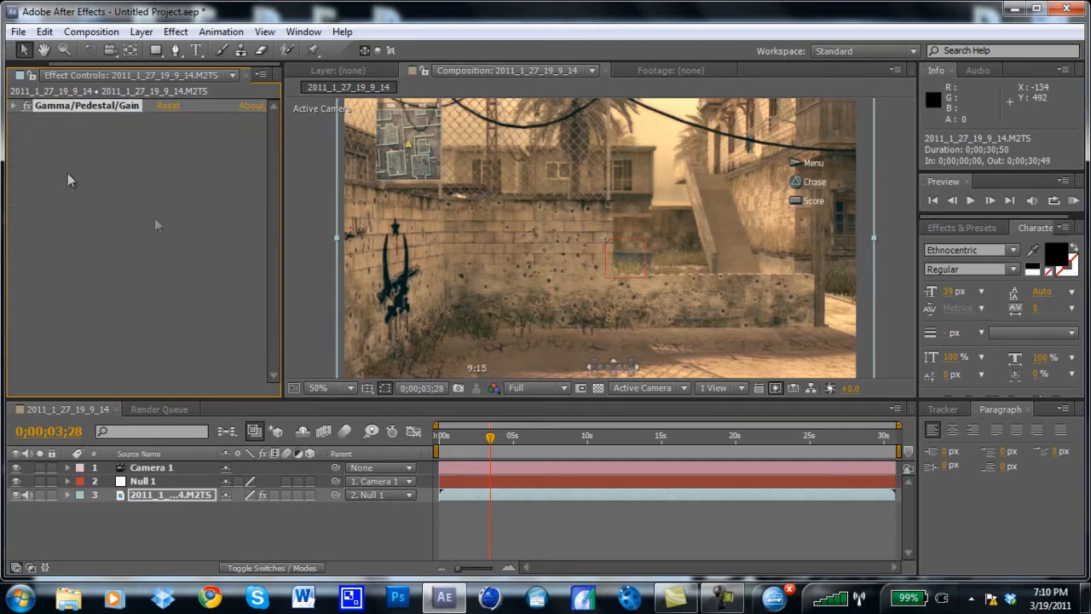
Add a Curves effect to the video clip and raise the middle of the RGB curve slightly
{"action": "left_click", "coordinate": [177, 33]}
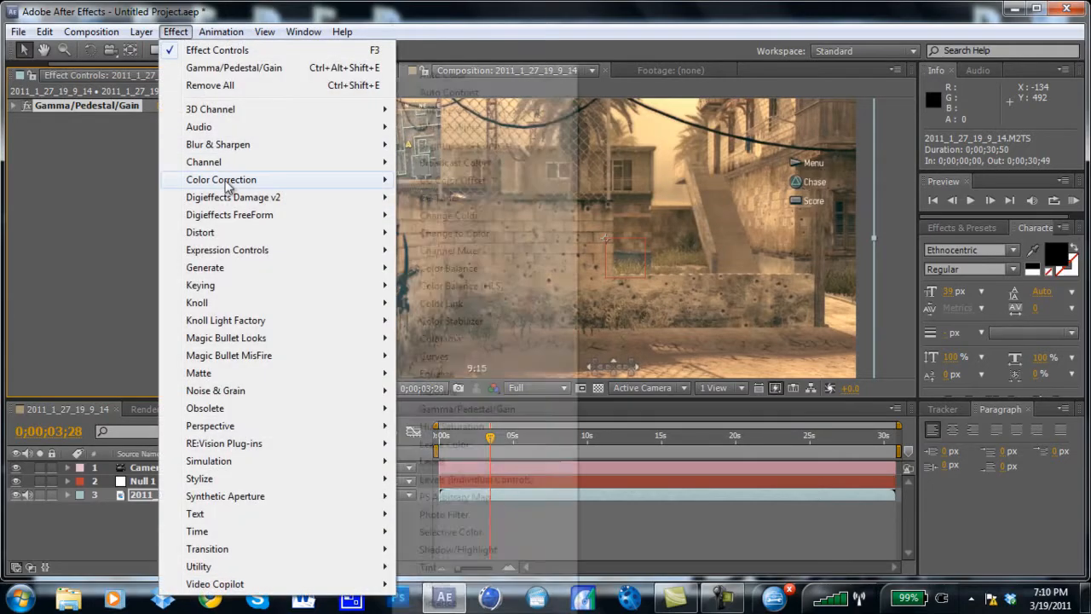
{"action": "left_click", "coordinate": [435, 357]}
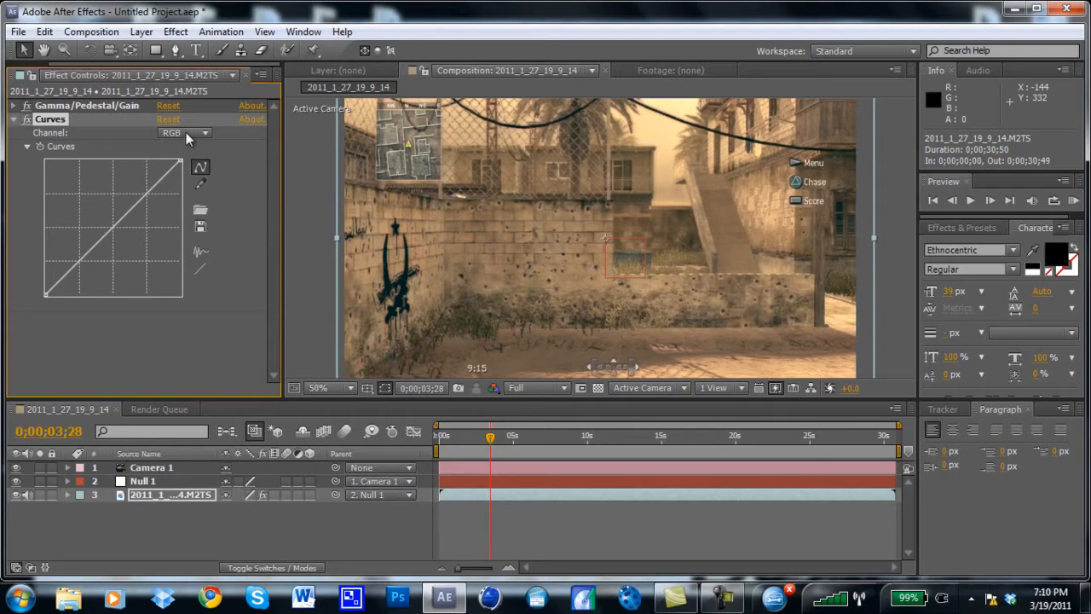
{"action": "left_click_drag", "start_coordinate": [114, 227], "coordinate": [110, 224]}
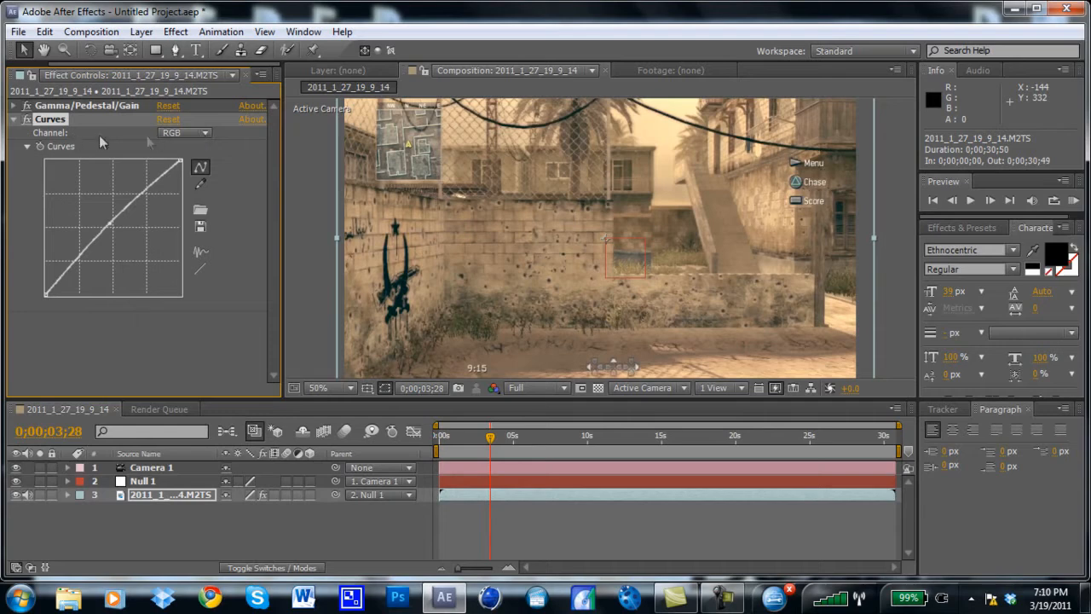
Raise the middle of the Red channel curve slightly and lower the middle of the Green channel curve slightly
{"action": "left_click", "coordinate": [201, 132]}
{"action": "left_click", "coordinate": [195, 170]}
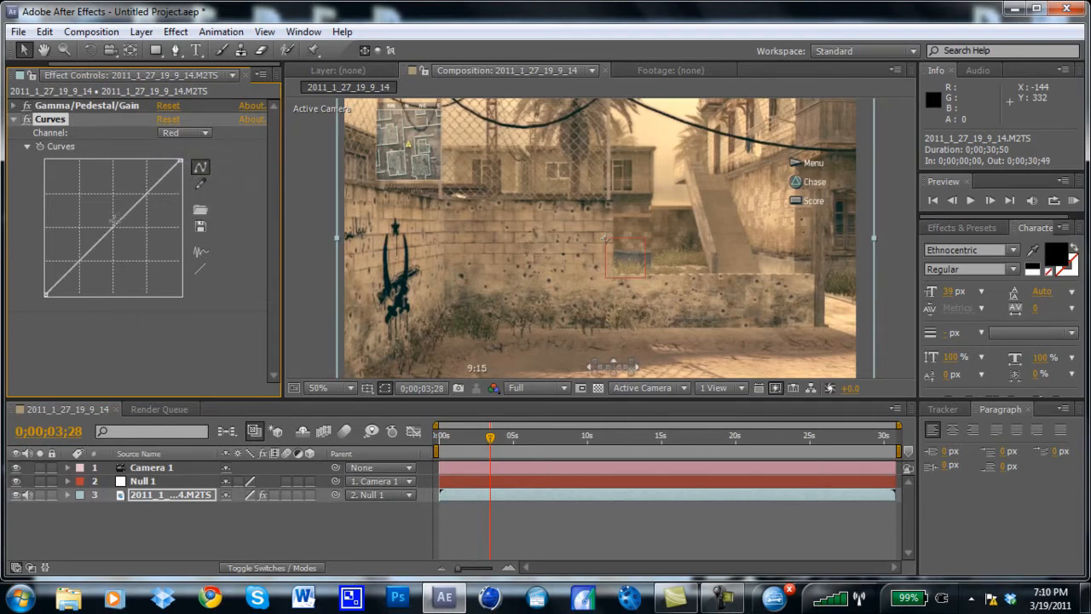
{"action": "left_click_drag", "start_coordinate": [111, 228], "coordinate": [108, 223]}
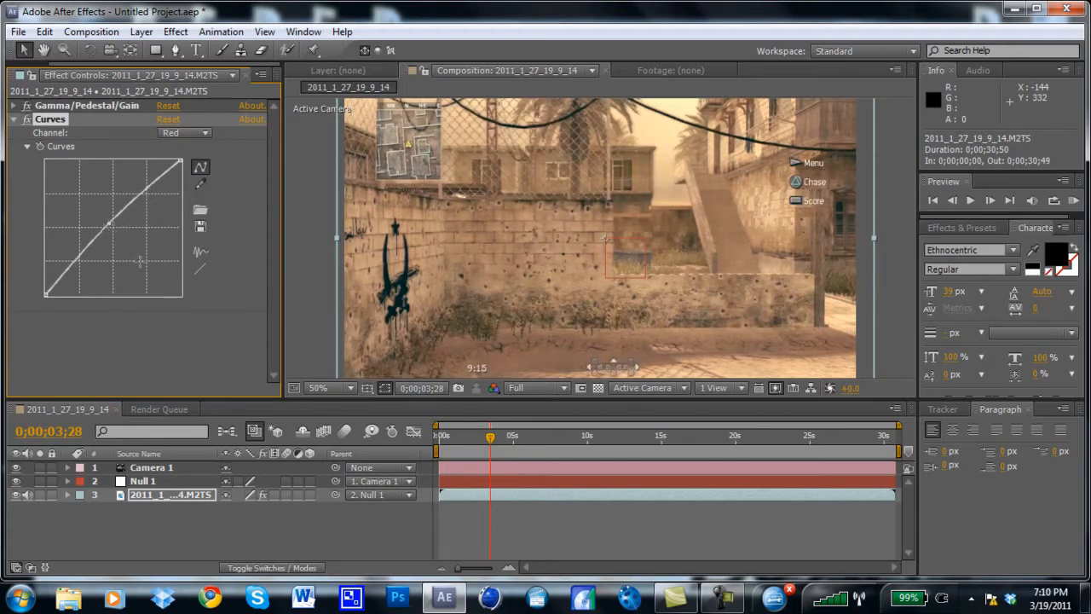
{"action": "left_click", "coordinate": [202, 134]}
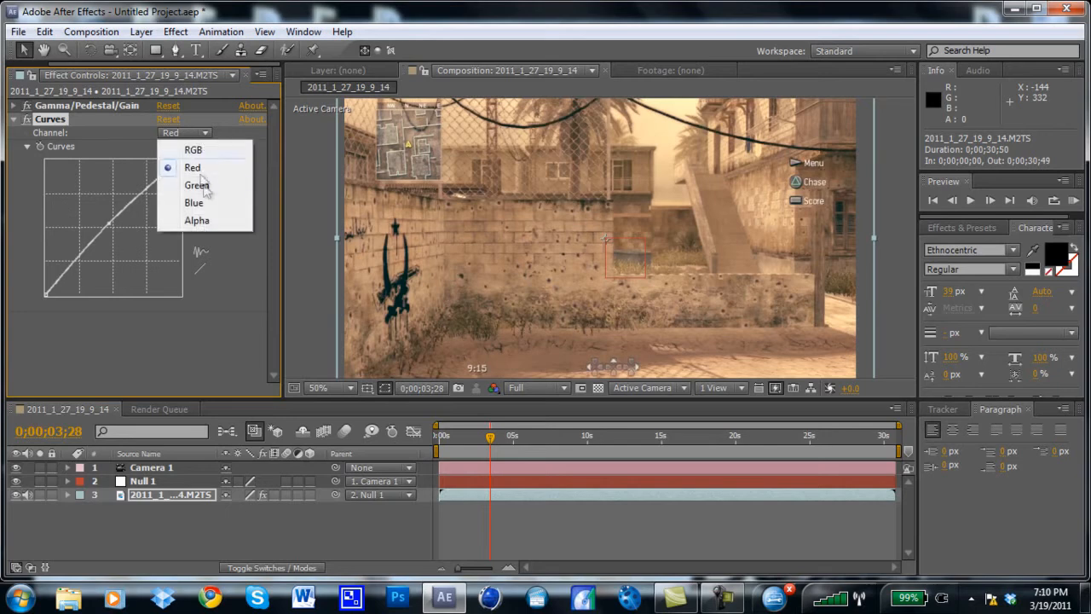
{"action": "left_click", "coordinate": [201, 186]}
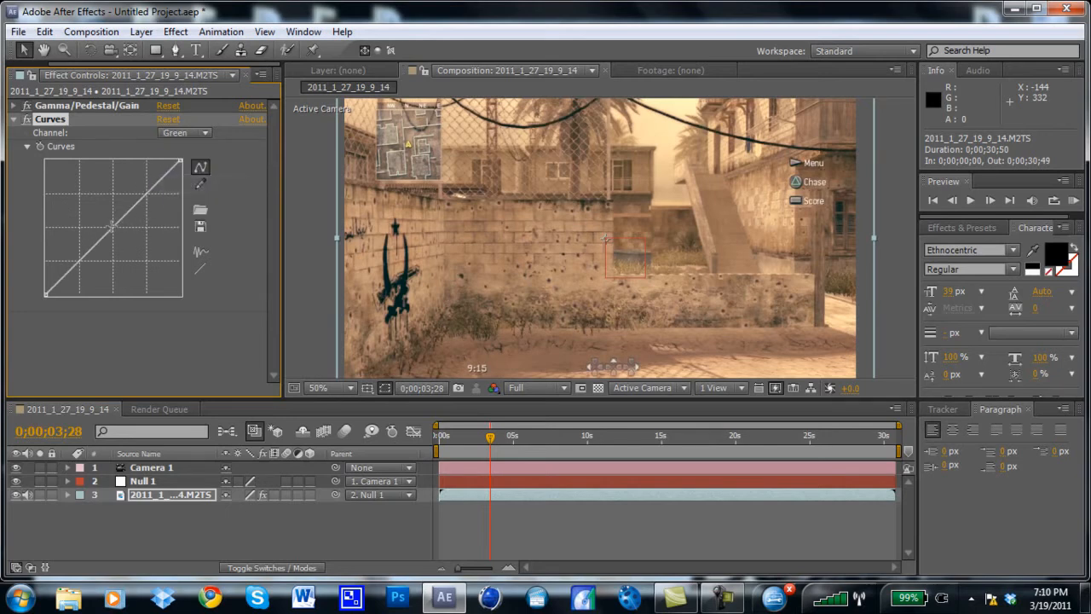
{"action": "left_click_drag", "start_coordinate": [111, 226], "coordinate": [120, 237]}
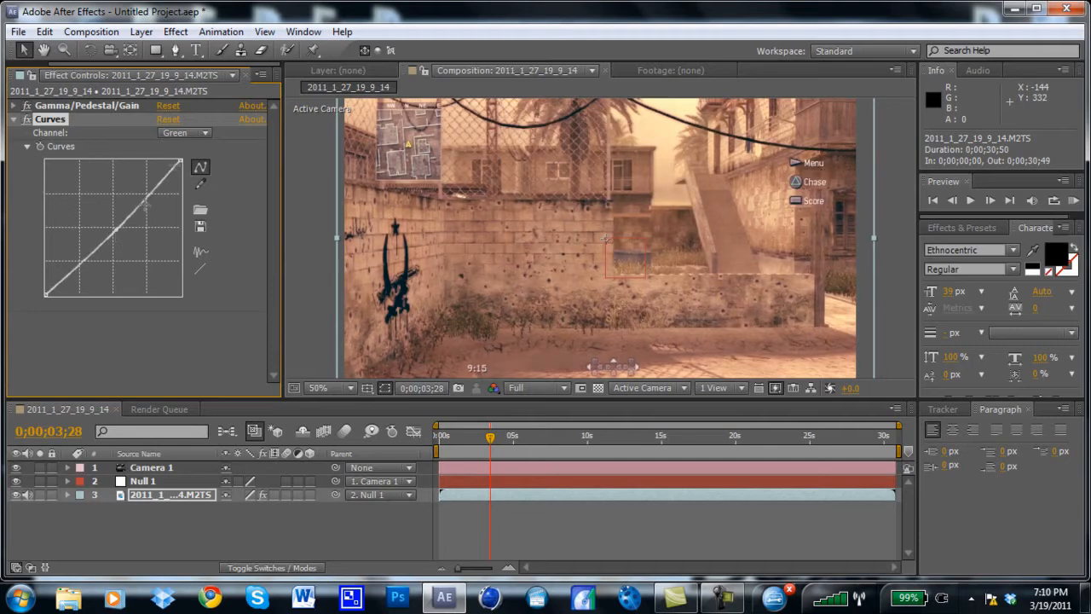
Lower the middle of the Blue channel curve slightly, then collapse and deselect the Curves effect
{"action": "left_click", "coordinate": [198, 134]}
{"action": "left_click", "coordinate": [200, 203]}
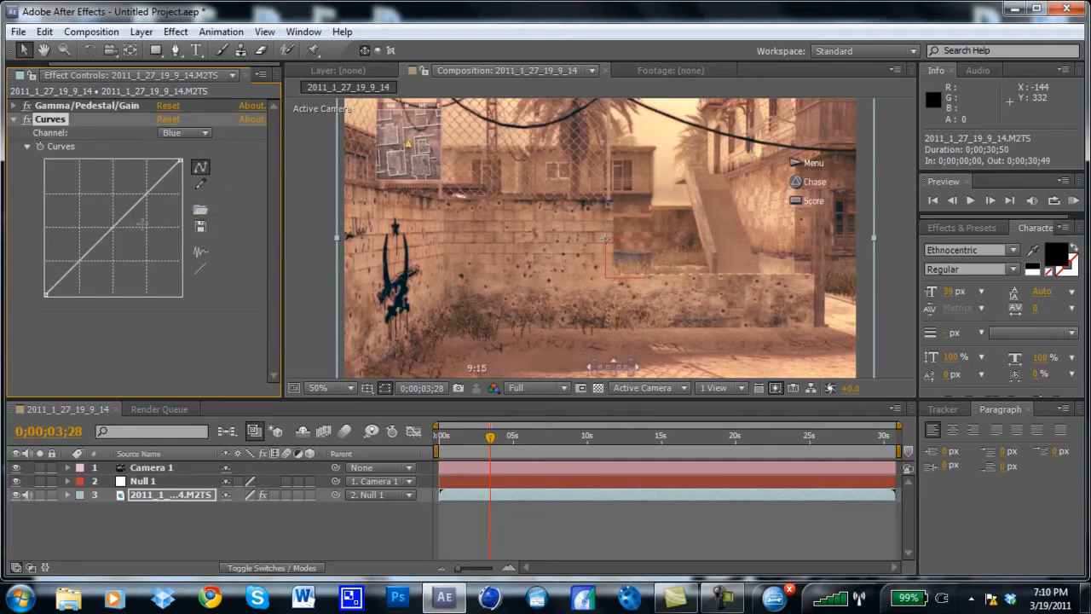
{"action": "left_click_drag", "start_coordinate": [114, 227], "coordinate": [119, 235]}
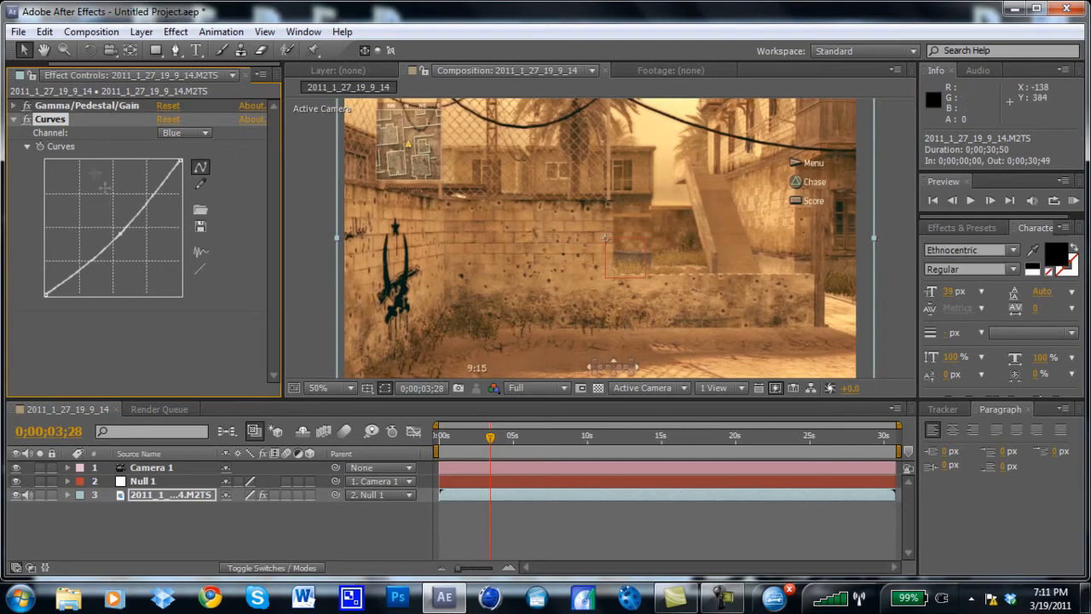
{"action": "left_click", "coordinate": [14, 120]}
{"action": "left_click", "coordinate": [82, 260]}
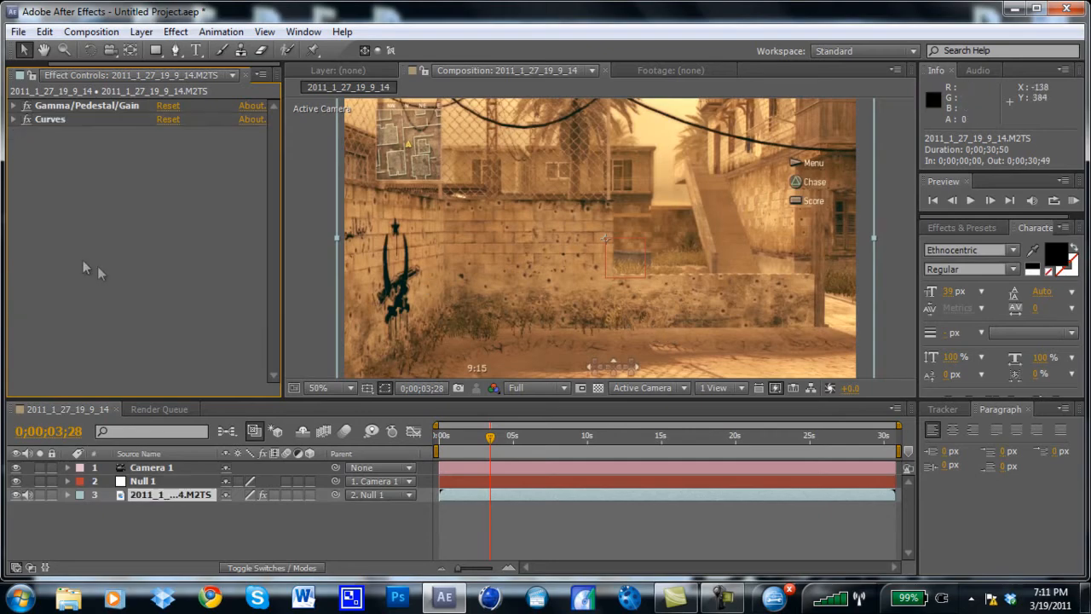
{"action": "key", "text": "comma"}
{"action": "key", "text": "comma"}
{"action": "key", "text": "comma"}
{"action": "key", "text": "comma"}
{"action": "key", "text": "period"}
{"action": "key", "text": "period"}
{"action": "key", "text": "period"}
{"action": "key", "text": "period"}
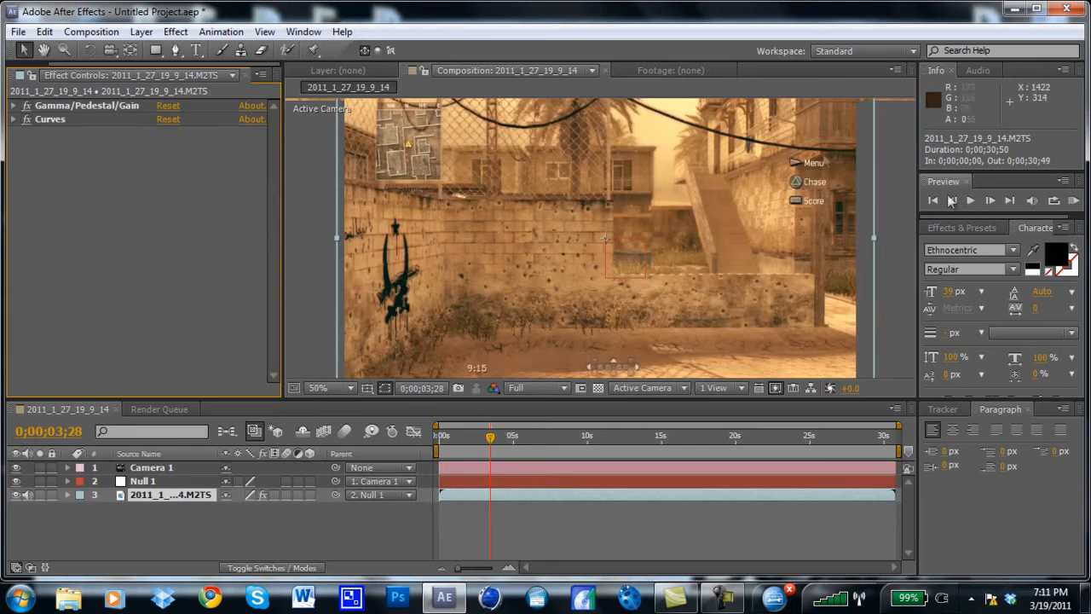
{"action": "left_click", "coordinate": [51, 107]}
{"action": "left_click", "coordinate": [50, 121]}
{"action": "left_click", "coordinate": [92, 165]}
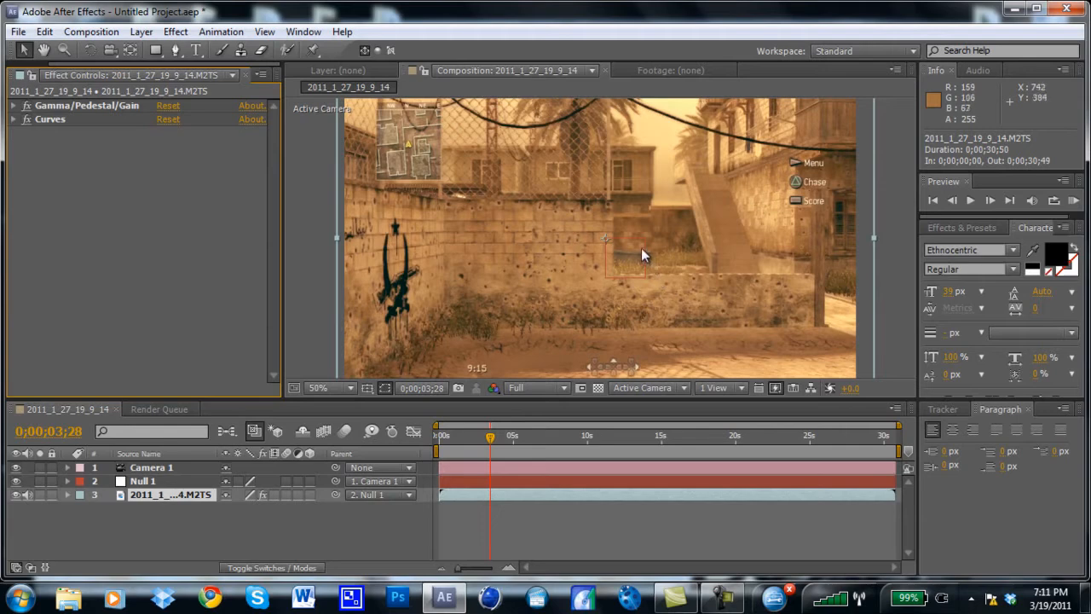
Choose the Ellipse tool and create a black solid layer of 1280 by 720 px for the vignette
{"action": "left_click", "coordinate": [156, 52]}
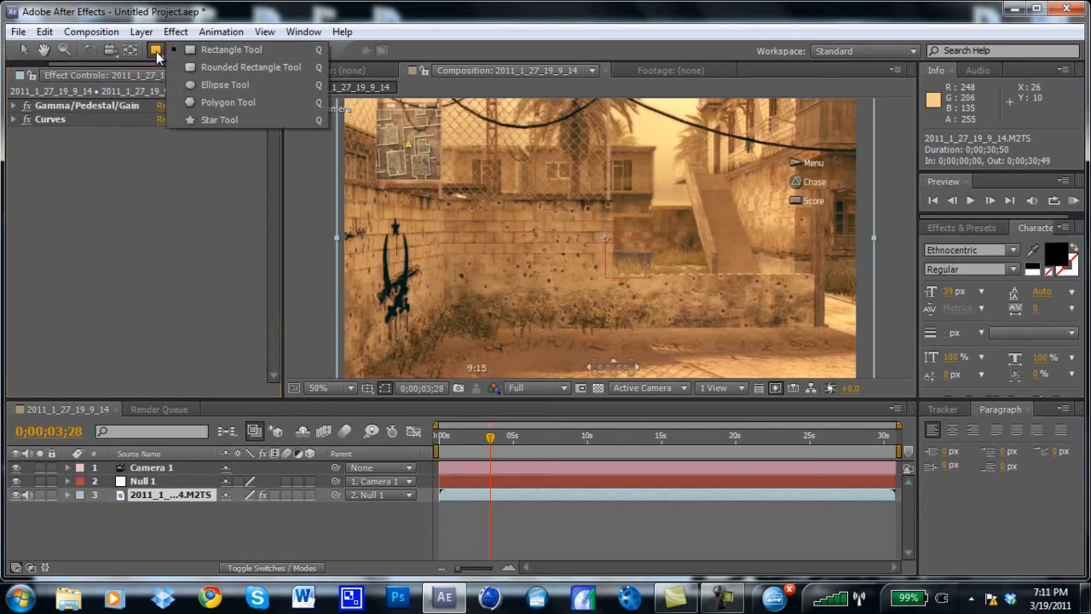
{"action": "left_click", "coordinate": [206, 87]}
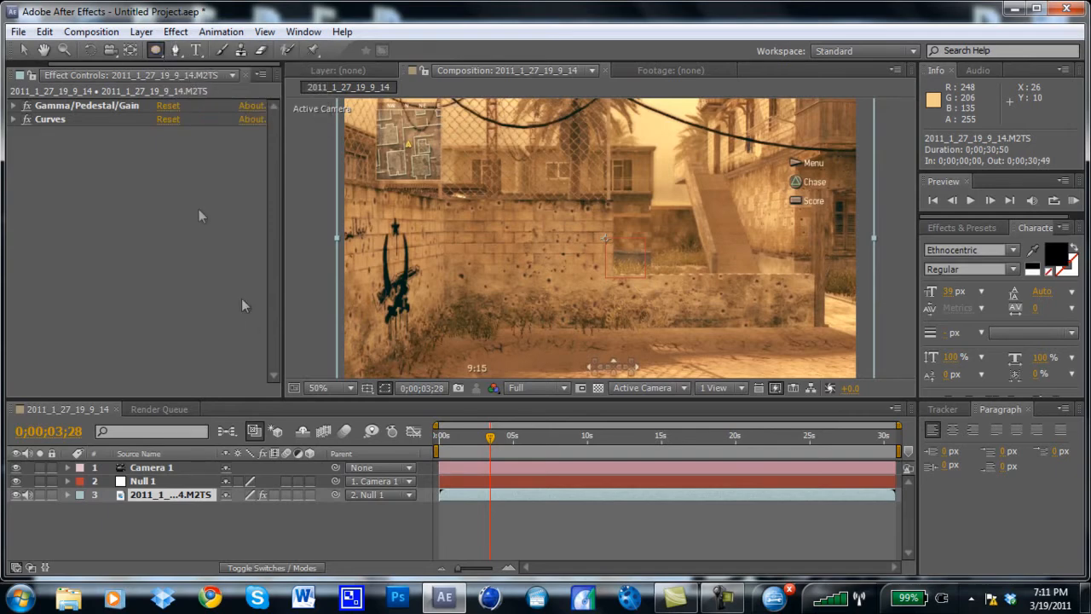
{"action": "left_click", "coordinate": [141, 31]}
{"action": "mouse_move", "coordinate": [197, 48]}
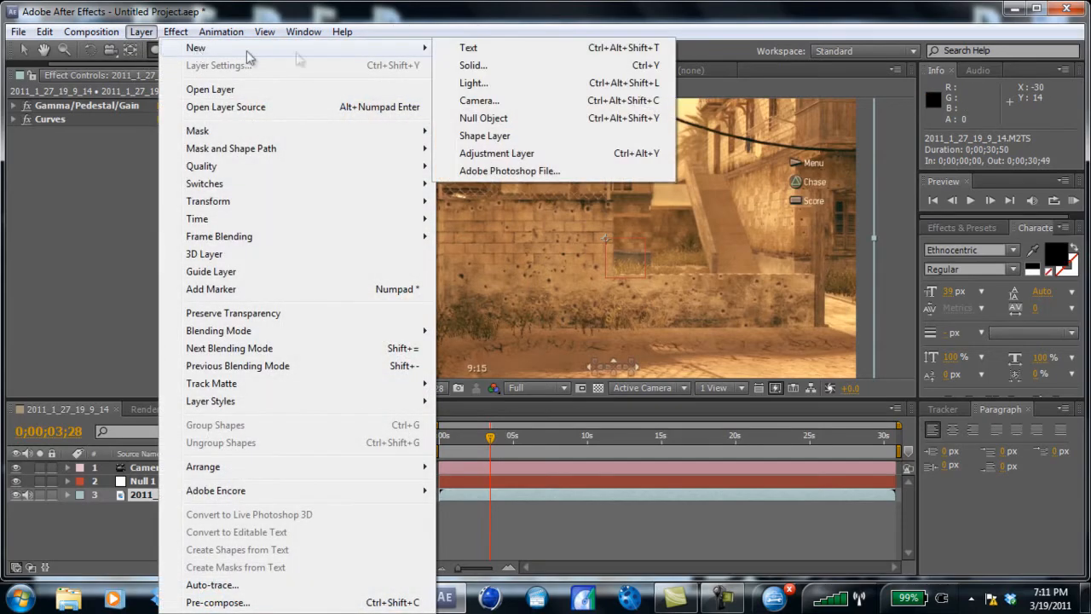
{"action": "left_click", "coordinate": [476, 66]}
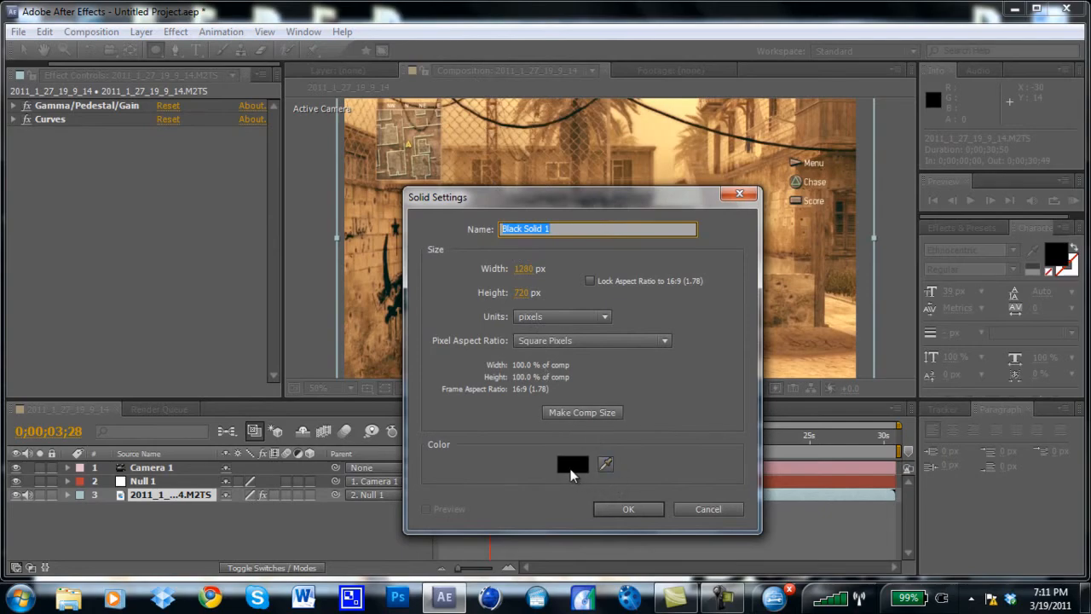
{"action": "left_click", "coordinate": [629, 509]}
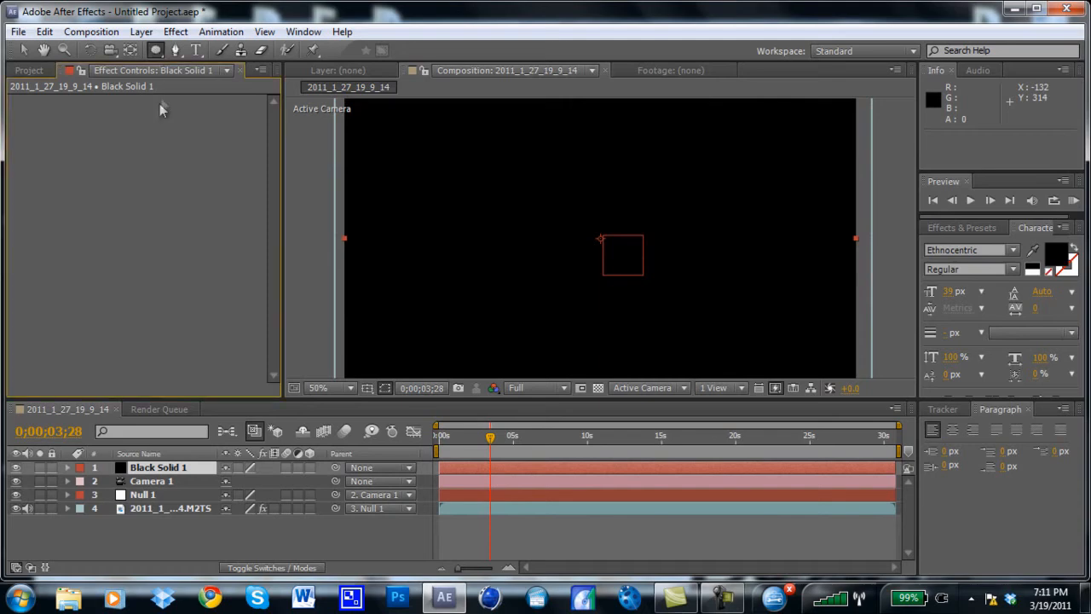
Add an elliptical mask spanning the whole black solid and invert it
{"action": "double_click", "coordinate": [156, 51]}
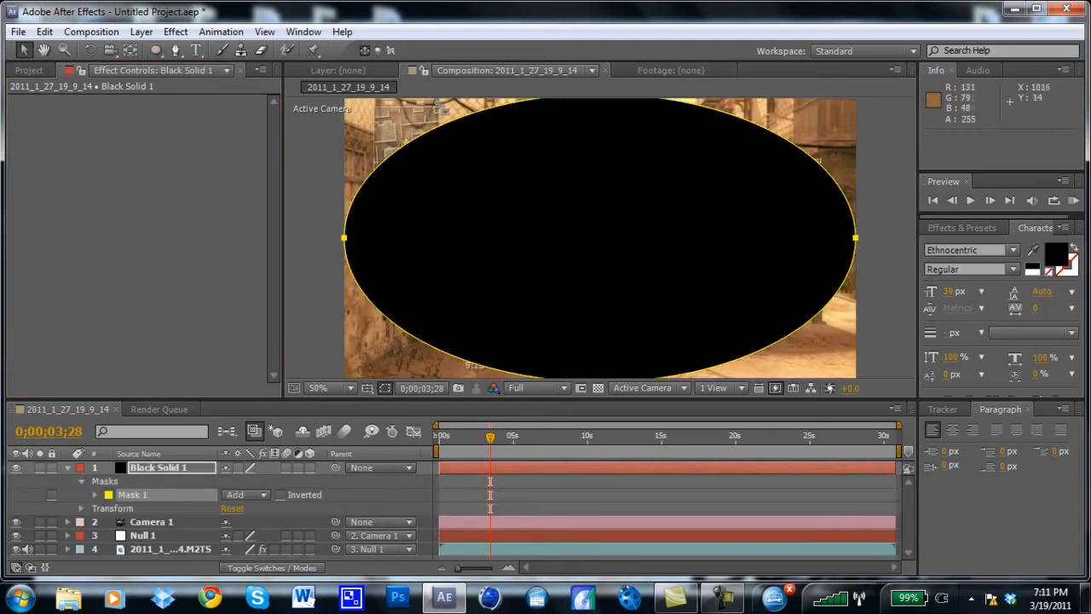
{"action": "left_click", "coordinate": [279, 494]}
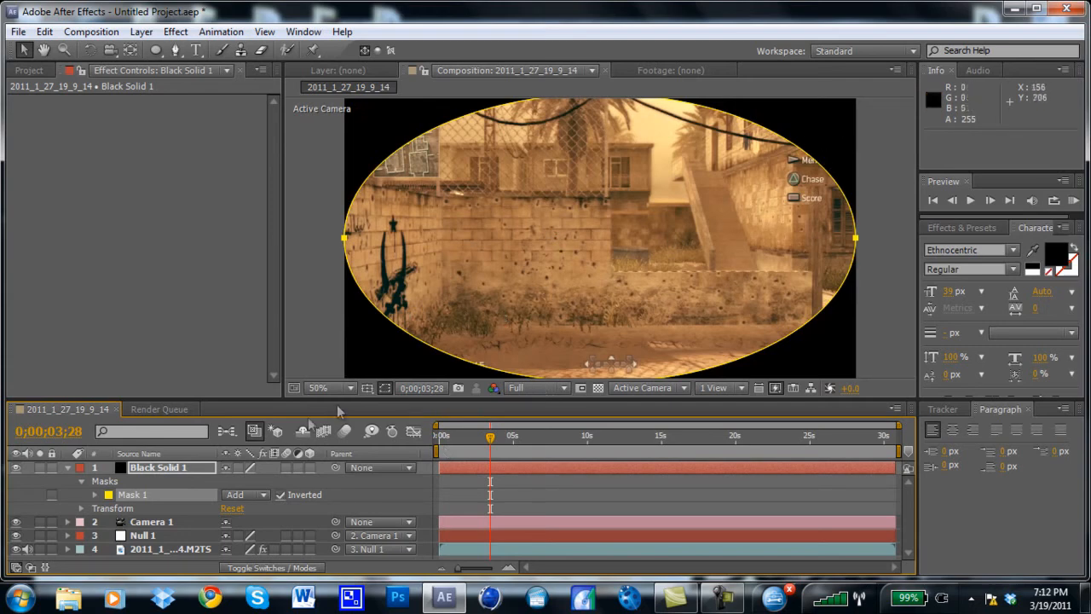
Set the ellipse mask's feather to 210 pixels and collapse the mask's properties
{"action": "left_click", "coordinate": [94, 495]}
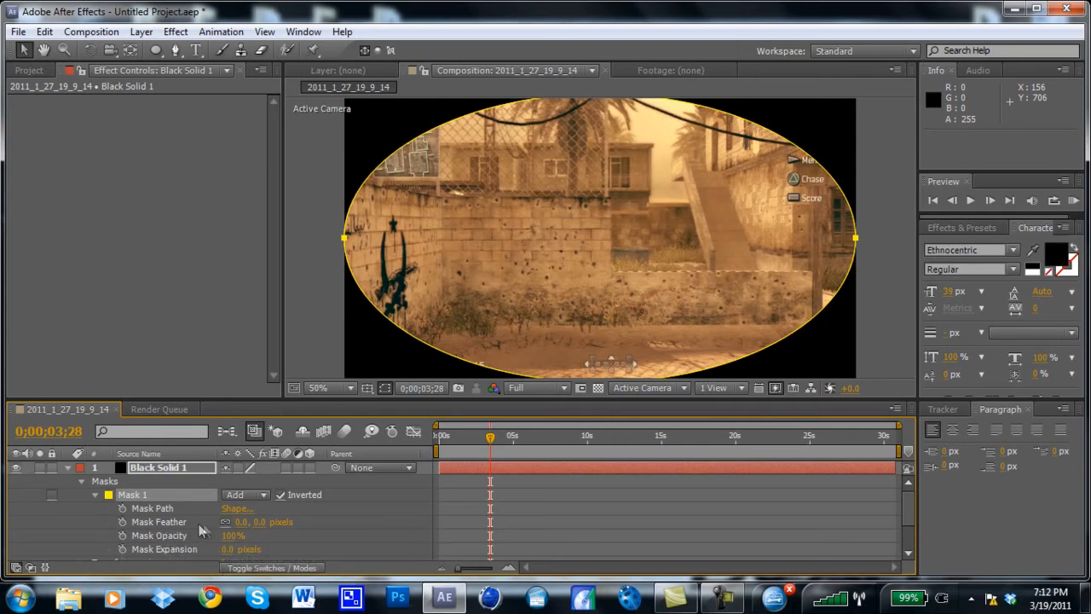
{"action": "left_click", "coordinate": [241, 522]}
{"action": "type", "text": "210"}
{"action": "key", "text": "Return"}
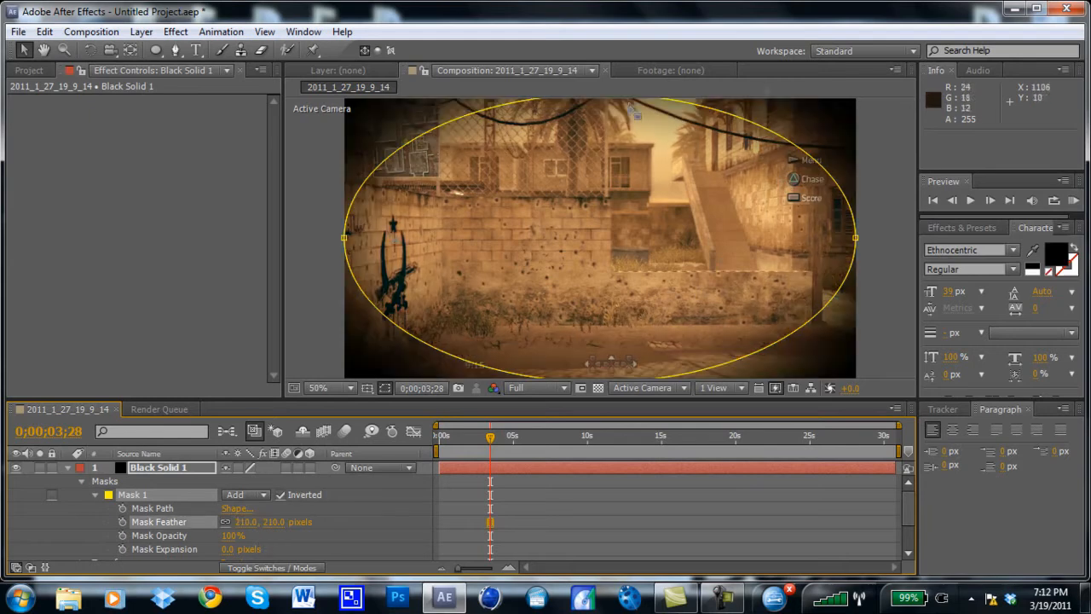
{"action": "left_click", "coordinate": [95, 494]}
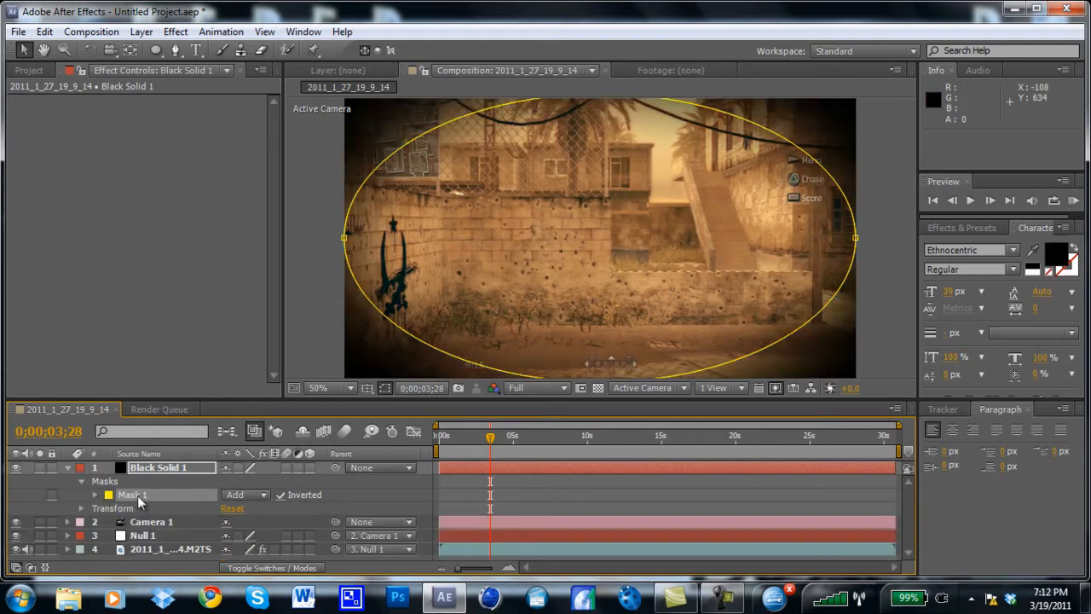
Set the black solid's opacity to 84%, then collapse its properties and deselect the layer
{"action": "left_click", "coordinate": [138, 495]}
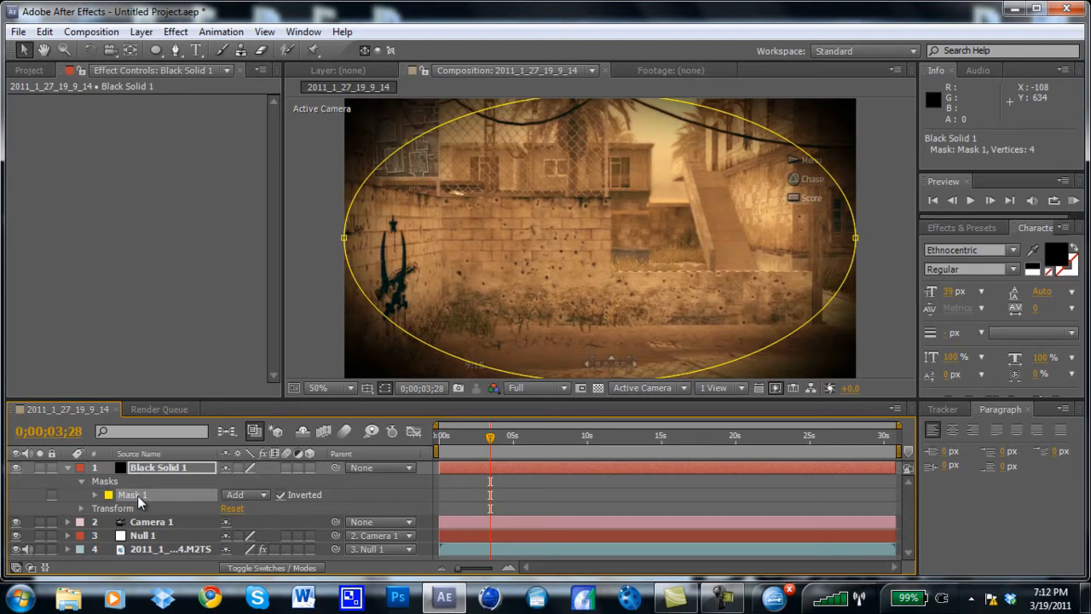
{"action": "key", "text": "t"}
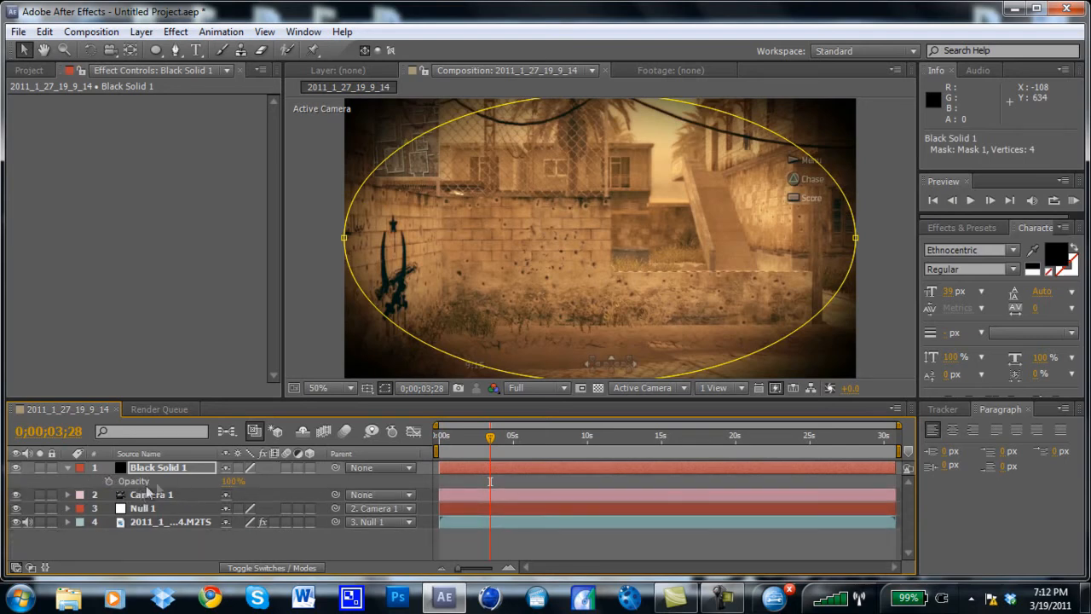
{"action": "left_click_drag", "start_coordinate": [228, 488], "coordinate": [181, 488]}
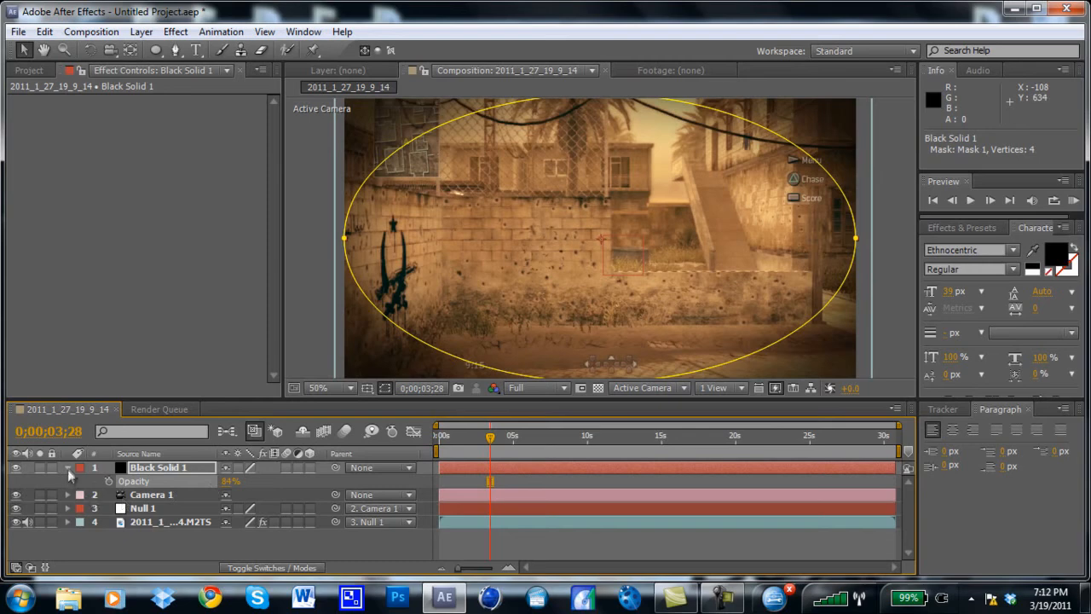
{"action": "left_click", "coordinate": [67, 466]}
{"action": "left_click", "coordinate": [107, 537]}
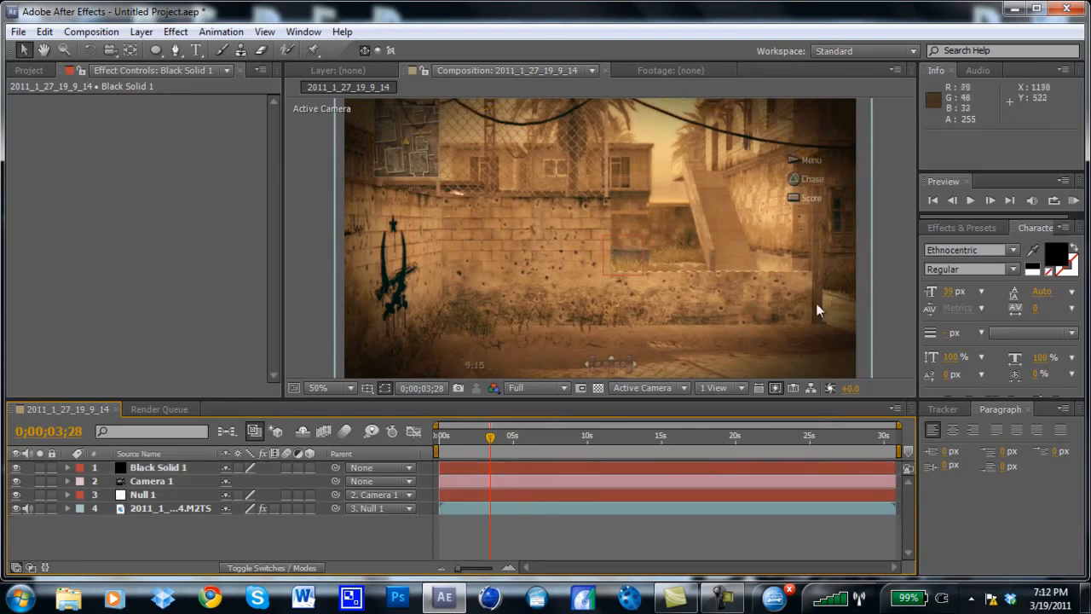
Play a preview of the color-corrected clip with the camera shake and vignette, then stop it
{"action": "left_click", "coordinate": [971, 201]}
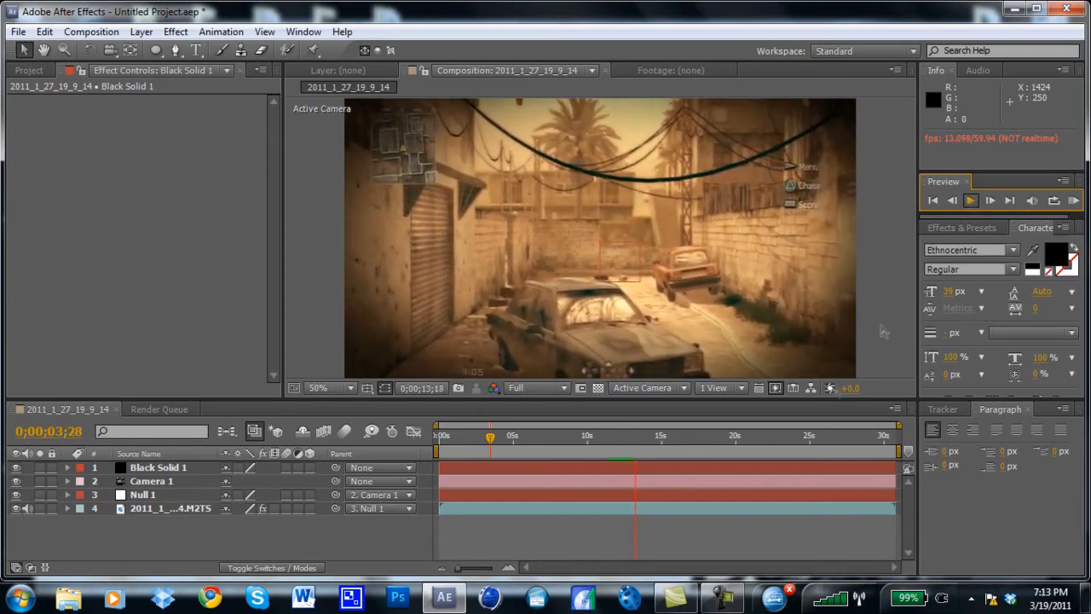
{"action": "left_click", "coordinate": [723, 597]}
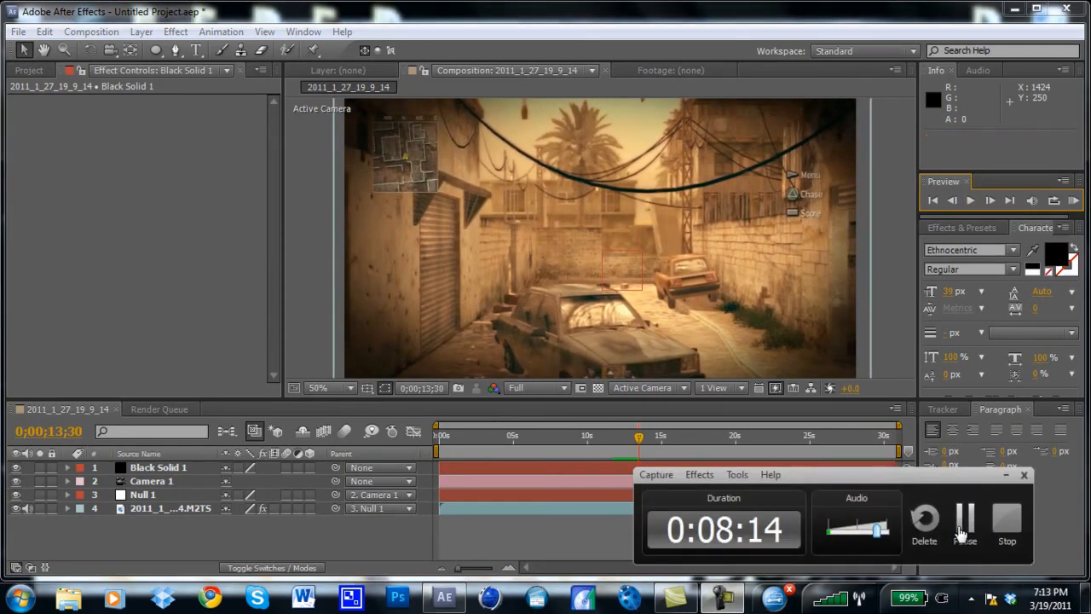